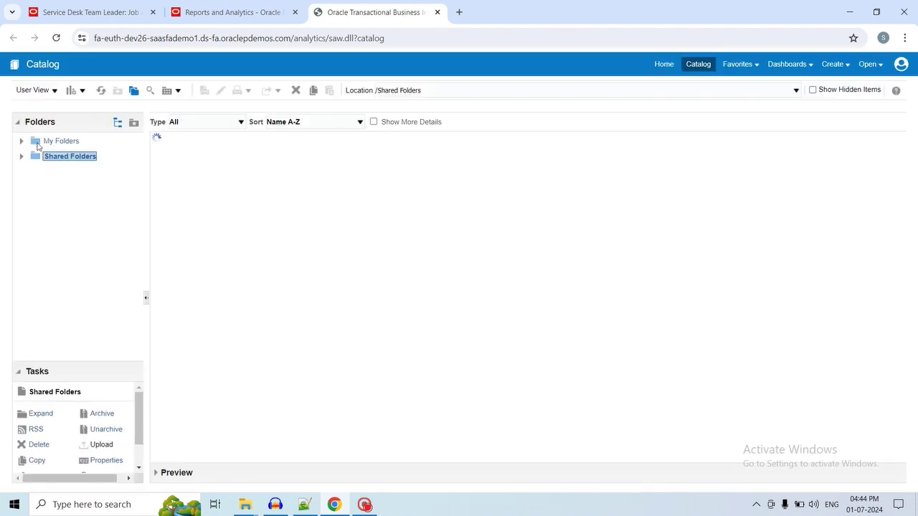
Open the Job Offer Letter report for editing from Shared Folders/Human Capital Management/Recruiting/Job Offer
scroll(318, 280, "down", 3)
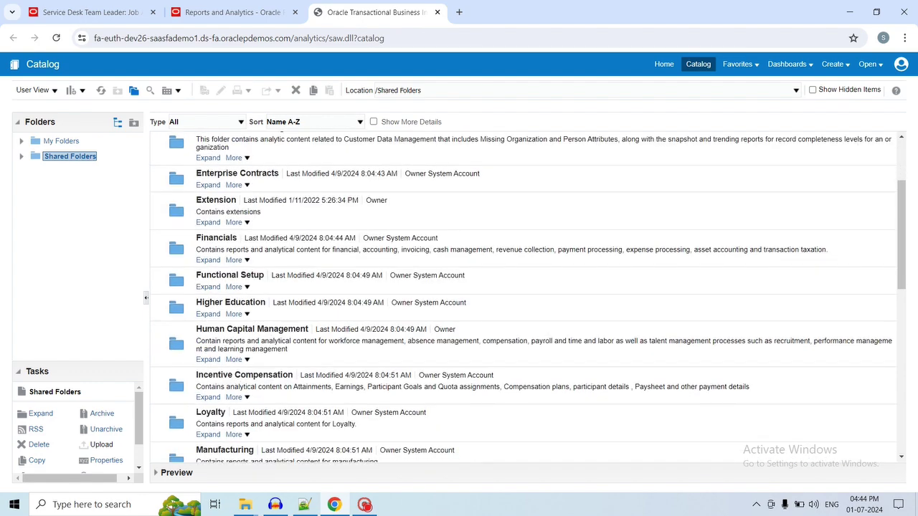
left_click(208, 367)
scroll(226, 323, "down", 4)
left_click(207, 431)
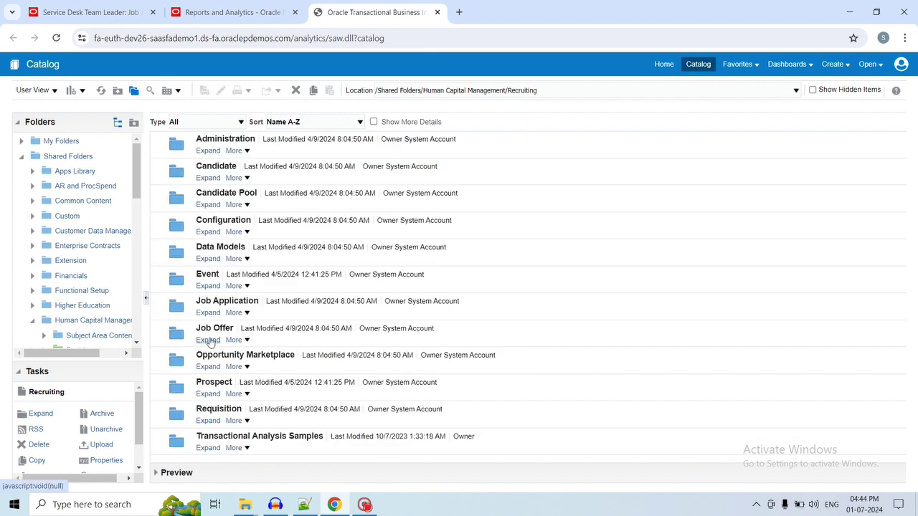
left_click(208, 340)
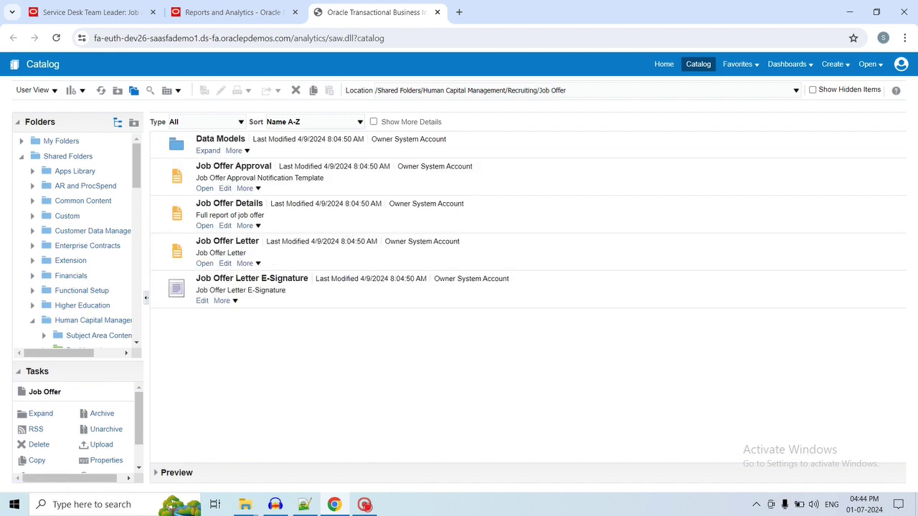
left_click(226, 264)
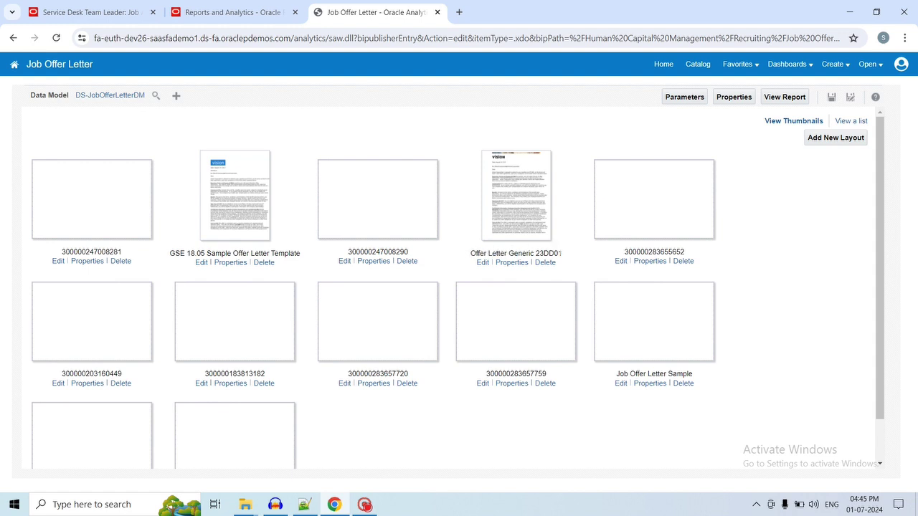
Download the Offer Letter Generic 23DD01 layout template and open it in Word, dismissing the activation wizard
left_click(483, 264)
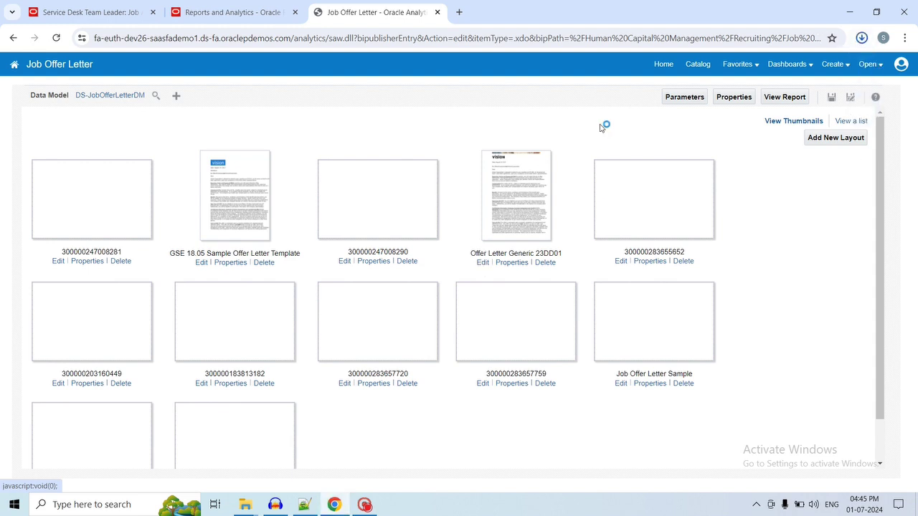
left_click(863, 40)
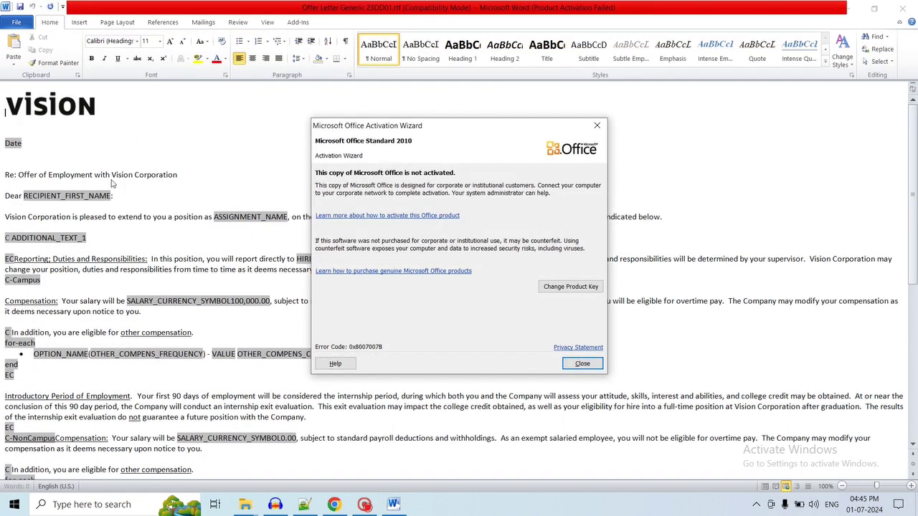
left_click(580, 361)
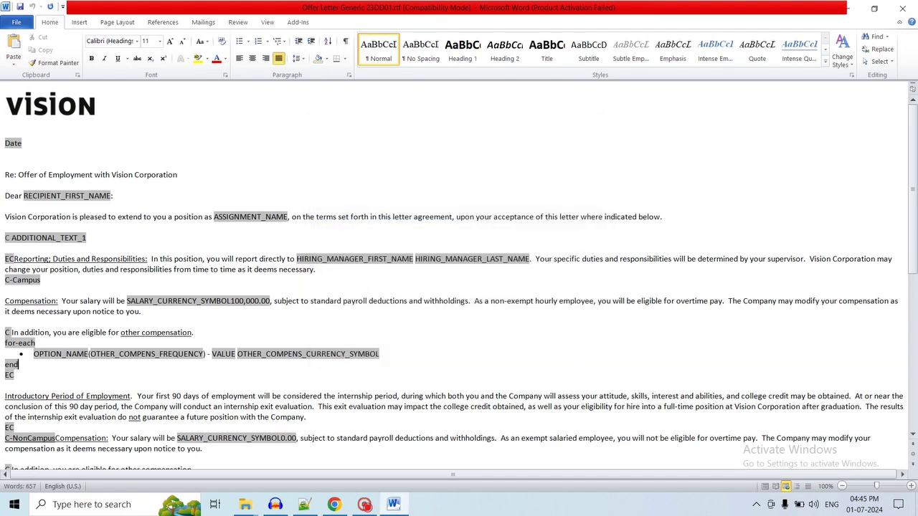
Insert a new line reading "Testing Purpose – Your location would be" below the letter's opening "Vision Corporation is pleased" paragraph
left_click(664, 216)
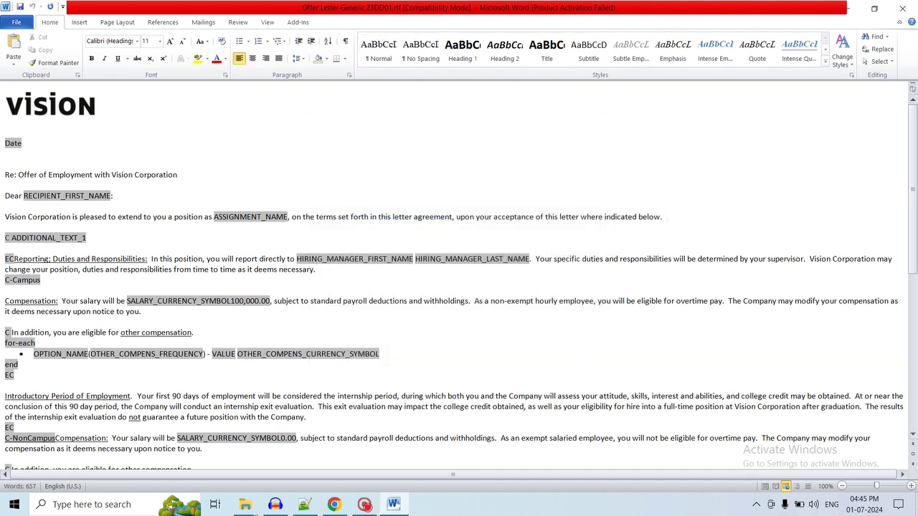
key("Return")
key("Return")
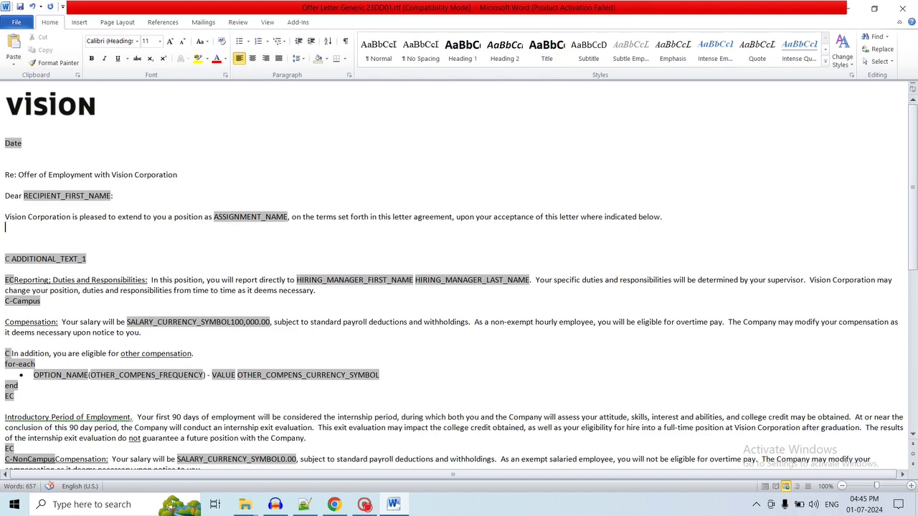
type("Testing")
type("Purpose - YO")
key("BackSpace")
type("ou")
type("r loca")
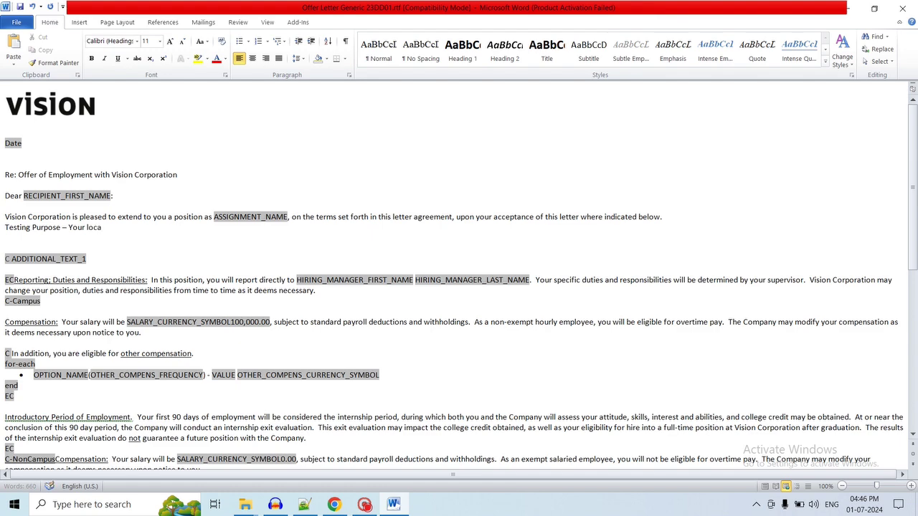
type("tion would be")
double_click(251, 217)
left_click(151, 228)
key("shift+End")
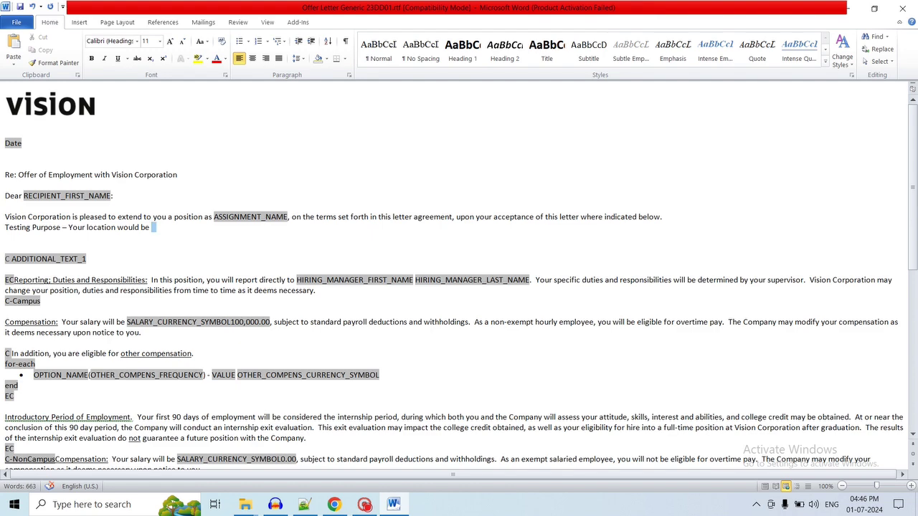
key("Left")
Switch to Notepad++ and examine the offer query's OFFER_ID column and its REQUISITION_NUMBER and CANDIDATE_NUMBER conditions
left_click(331, 506)
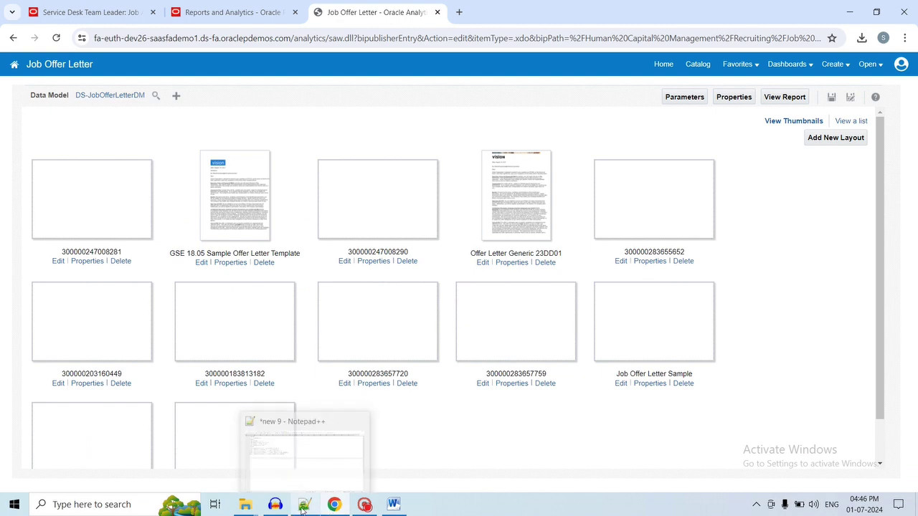
left_click(304, 507)
double_click(98, 73)
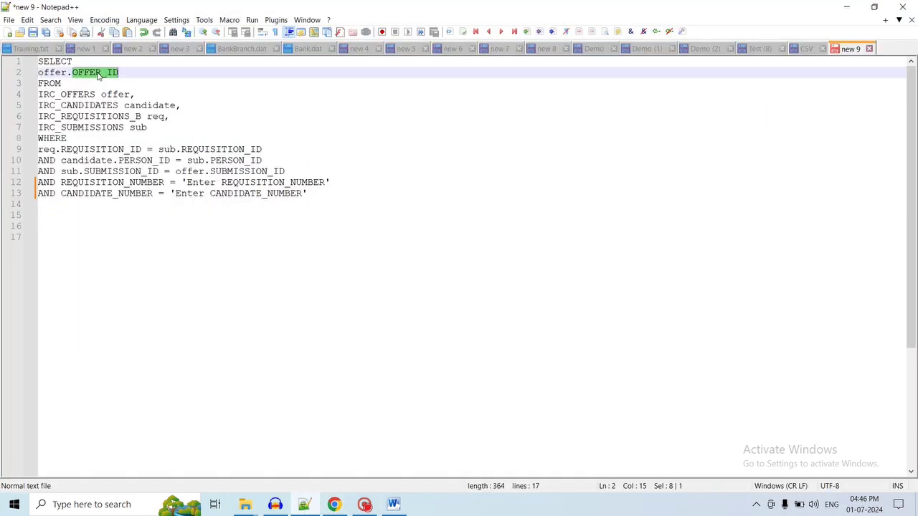
left_click_drag(313, 193, 1, 55)
double_click(101, 74)
double_click(104, 184)
left_click_drag(187, 184, 324, 184)
double_click(131, 195)
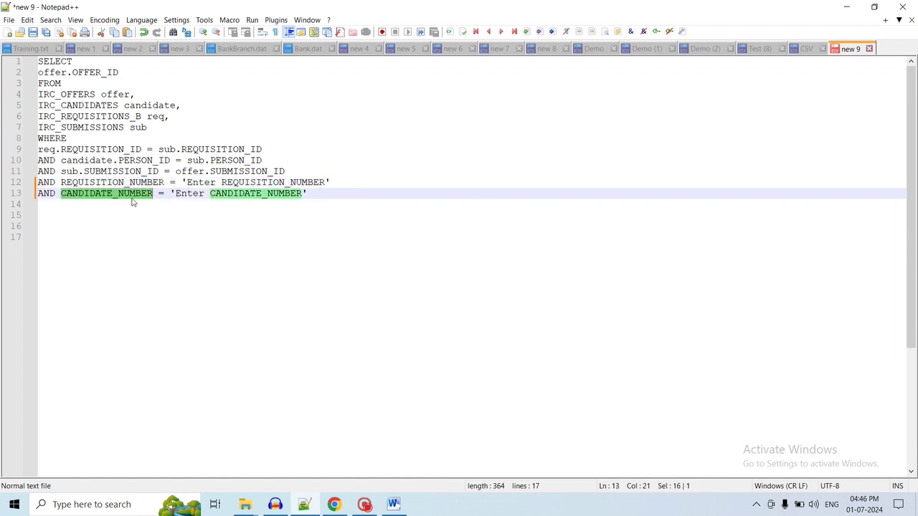
double_click(96, 73)
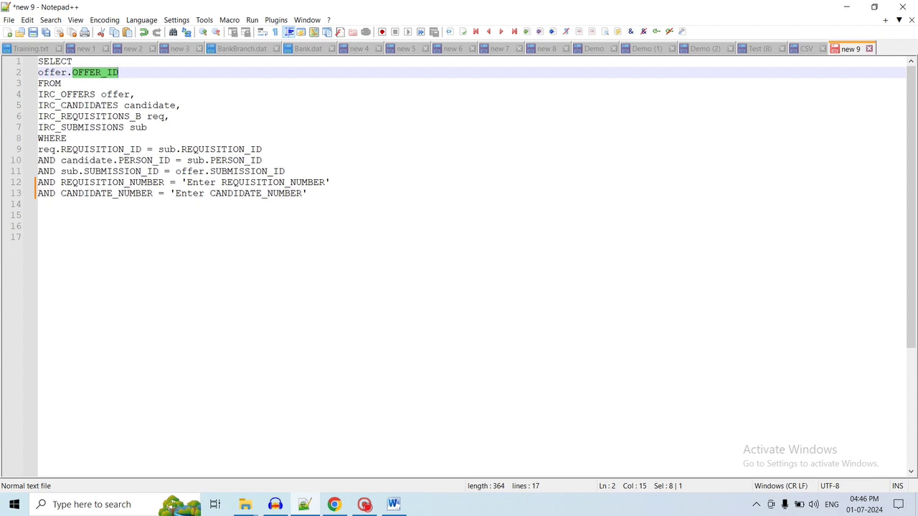
Copy requisition number 954 from the Service Desk Team Leader application in Chrome into the query's REQUISITION_NUMBER condition in Notepad++
mouse_move(334, 506)
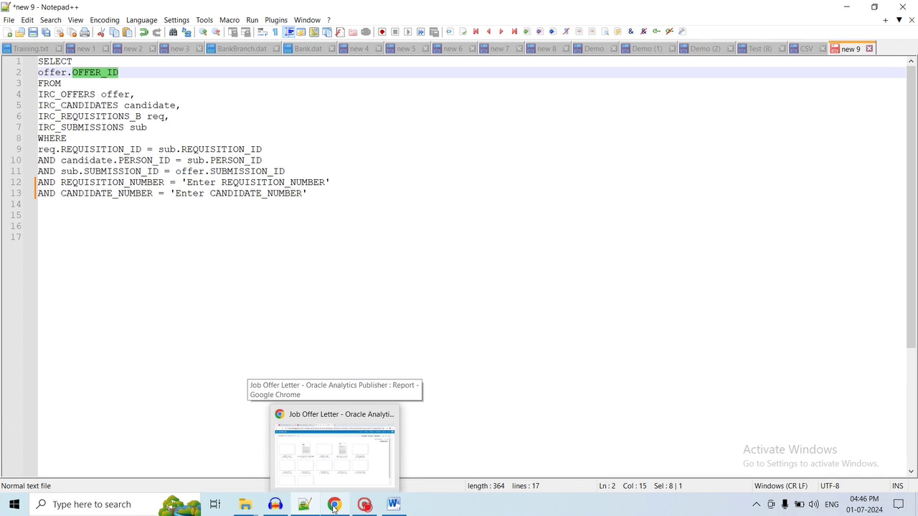
left_click(334, 506)
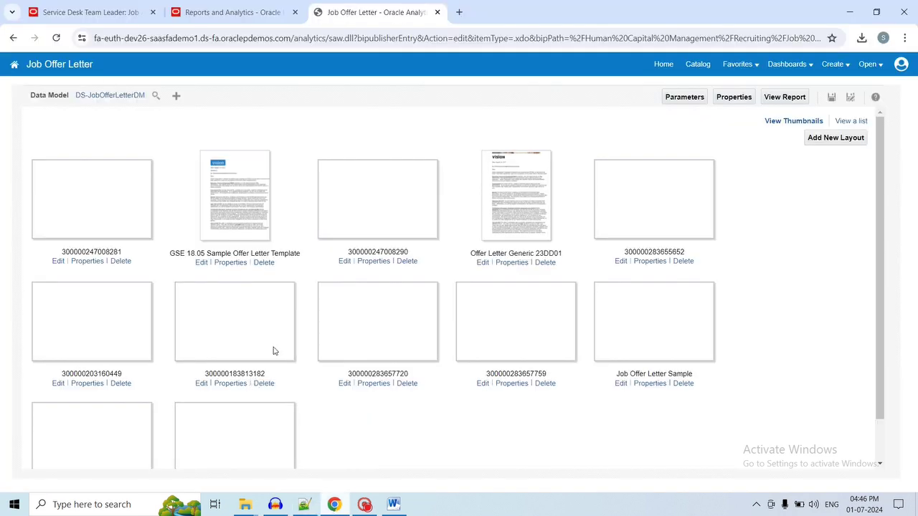
left_click(99, 15)
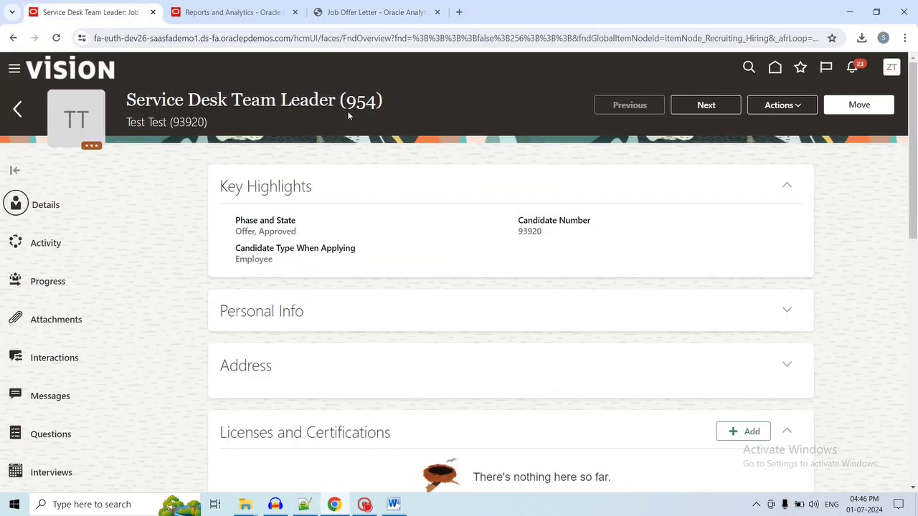
left_click_drag(349, 104, 374, 101)
double_click(179, 123)
double_click(356, 104)
key("ctrl+c")
key("alt+Tab")
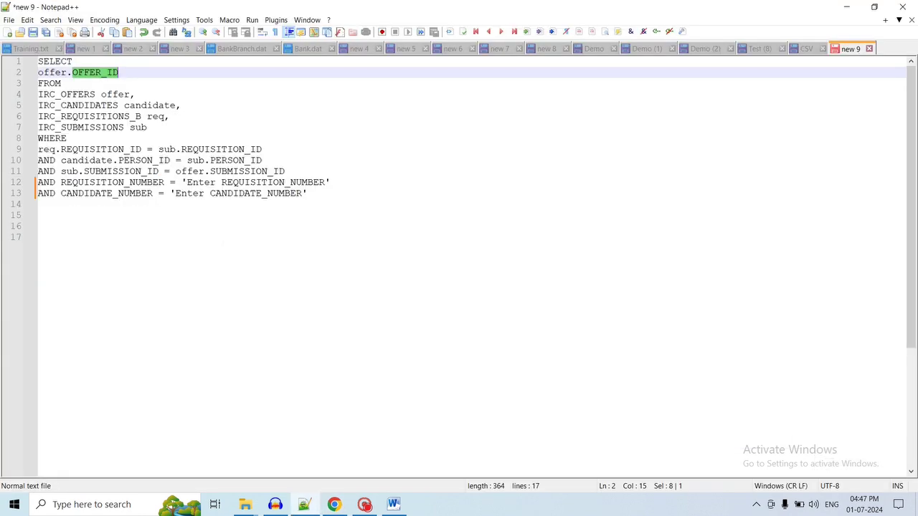
left_click_drag(187, 182, 325, 182)
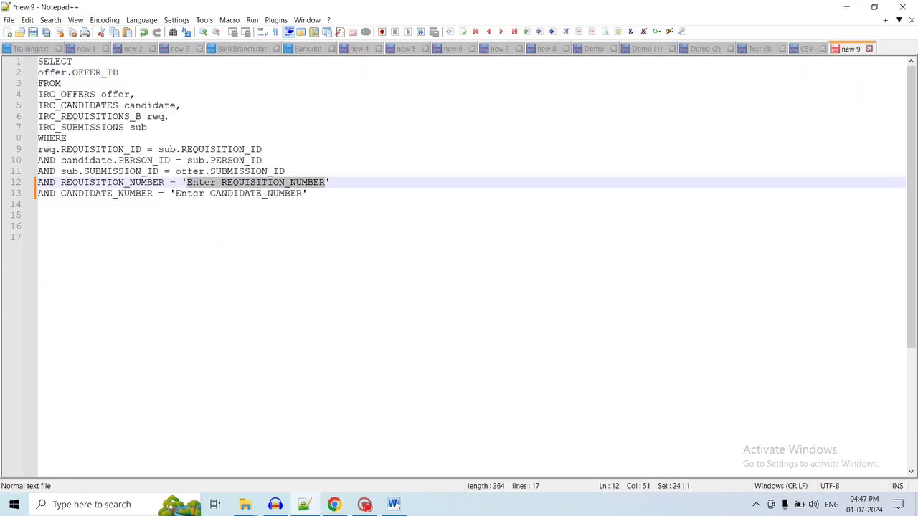
key("ctrl+v")
Copy the candidate number from the job application in Chrome into the query's CANDIDATE_NUMBER condition in Notepad++
key("alt+Tab")
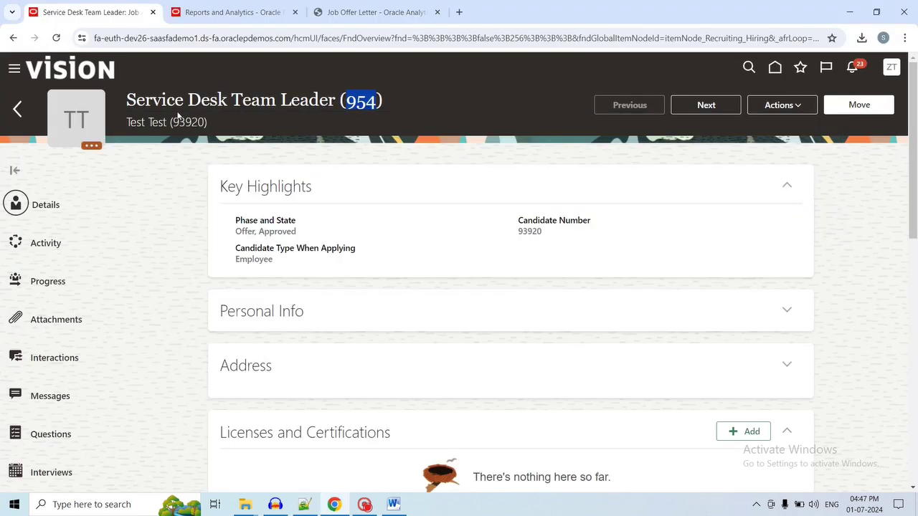
left_click_drag(174, 122, 207, 122)
key("ctrl+c")
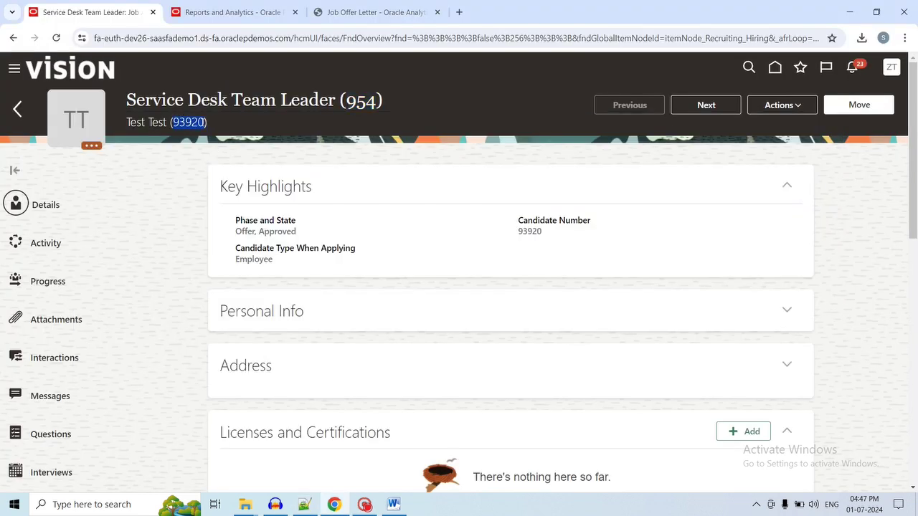
key("alt+Tab")
left_click_drag(176, 193, 302, 193)
key("ctrl+v")
Copy the entire SQL query, from SELECT through the CANDIDATE_NUMBER condition
key("shift+Home")
key("shift+Up")
key("shift+Up")
key("shift+Up")
key("shift+Up")
key("shift+Up")
key("shift+Up")
key("shift+Up")
key("shift+Up")
key("shift+Up")
key("shift+Up")
key("shift+Up")
key("shift+Up")
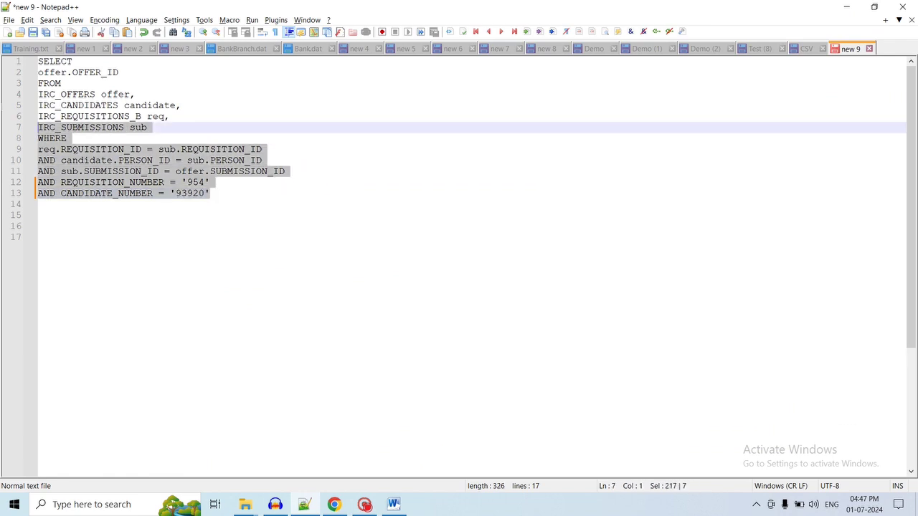
Switch to Chrome, duplicate the Job Offer Letter browser tab and create a new data model in the duplicate
key("alt+Tab")
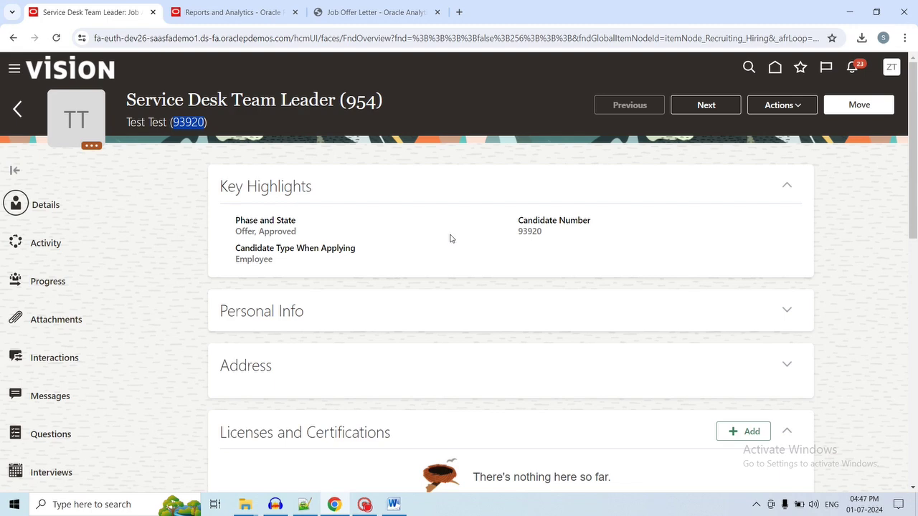
left_click(362, 13)
right_click(368, 14)
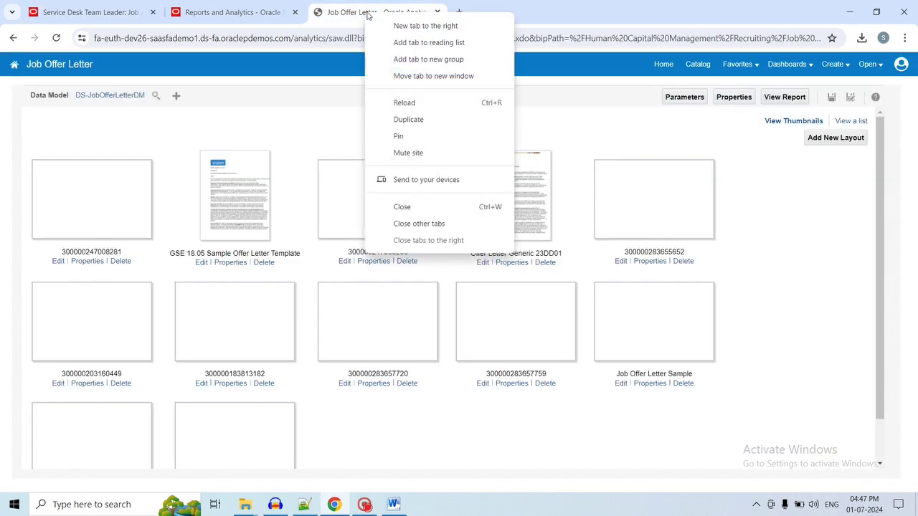
left_click(431, 120)
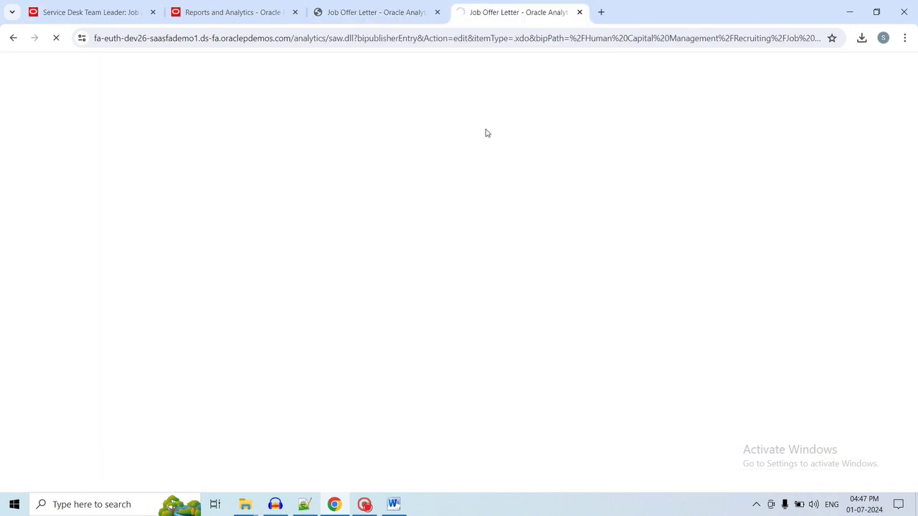
left_click(834, 66)
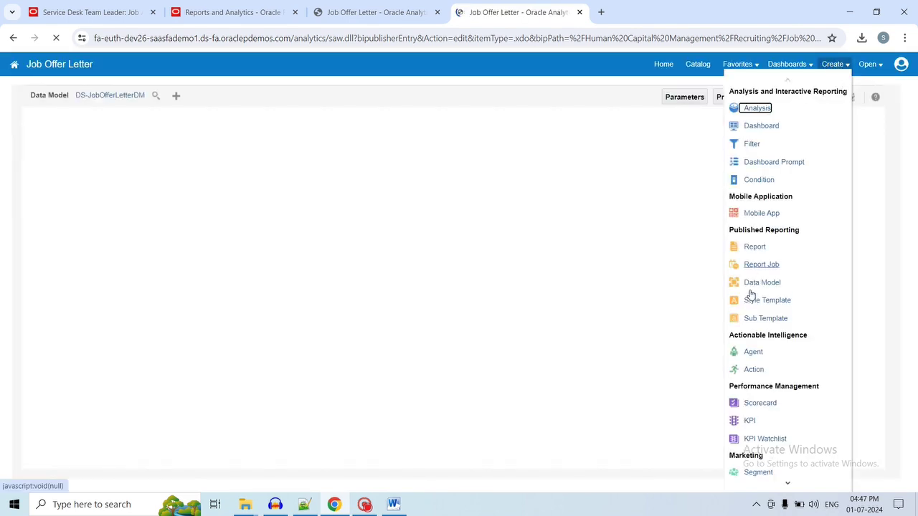
left_click(757, 283)
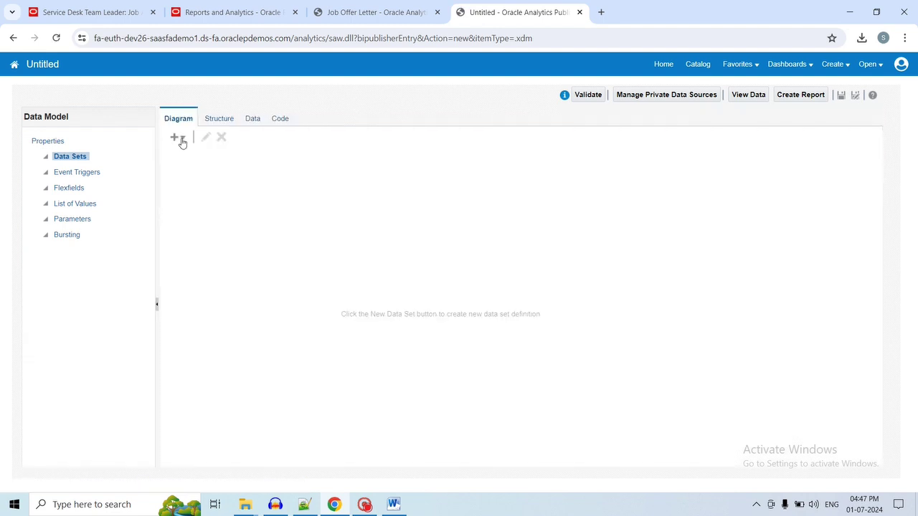
Add a SQL query data set named Test using the ApplicationDB_HCM data source and the copied offer query
left_click(178, 138)
left_click(189, 151)
left_click(451, 207)
left_click(435, 213)
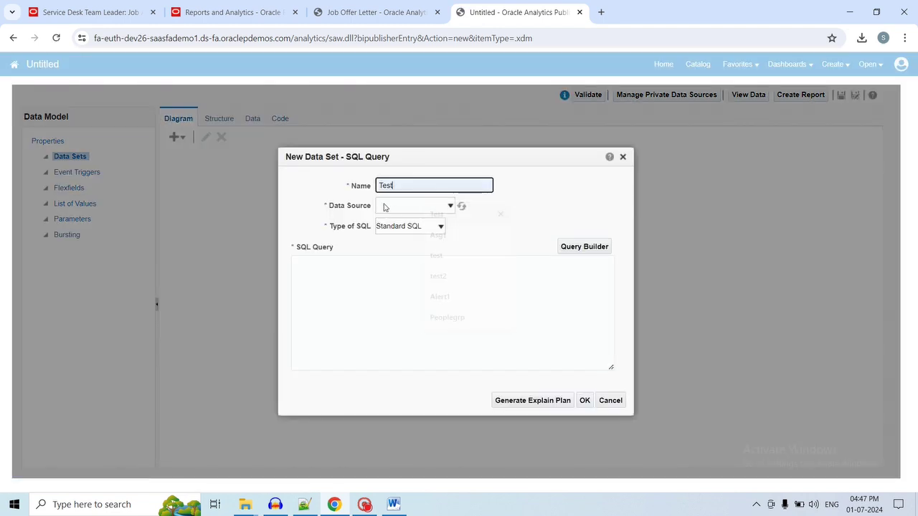
left_click(381, 205)
left_click(408, 235)
left_click(381, 302)
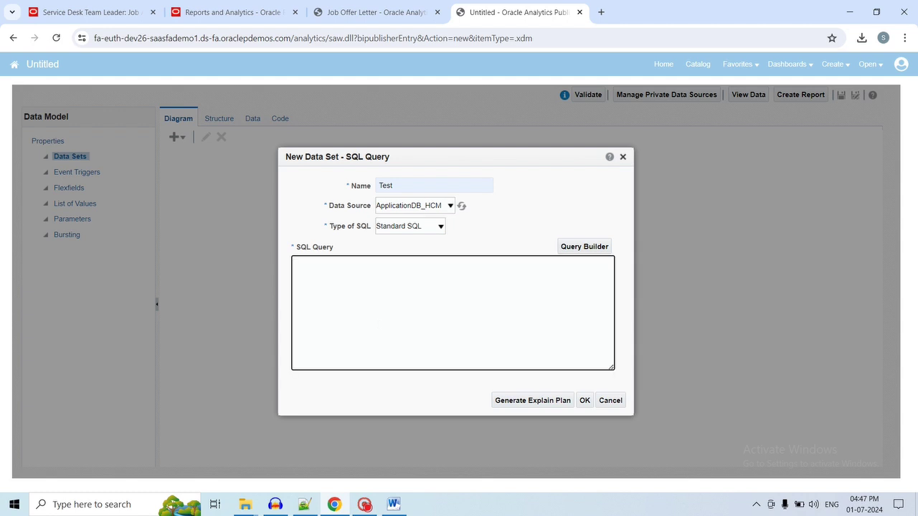
key("ctrl+v")
left_click(584, 400)
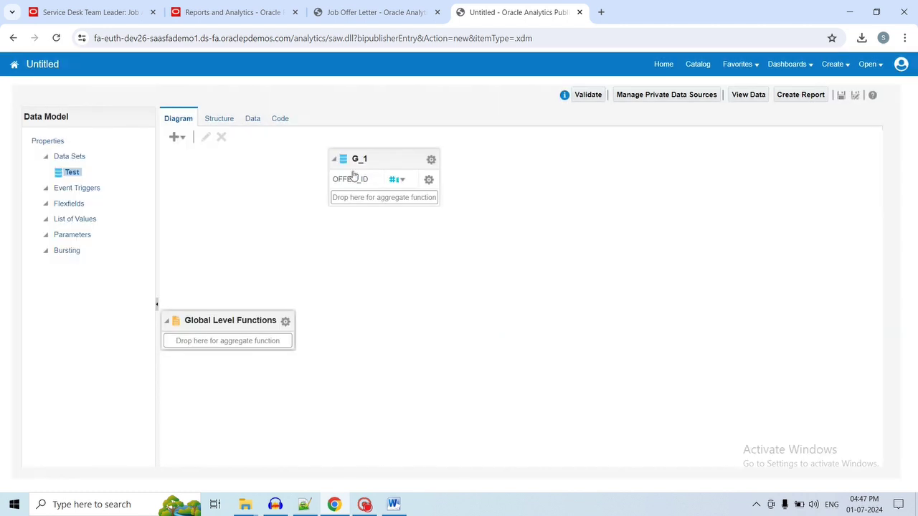
Run the data model with 5 rows, show its output as a table and select the OFFER_ID value
left_click(251, 119)
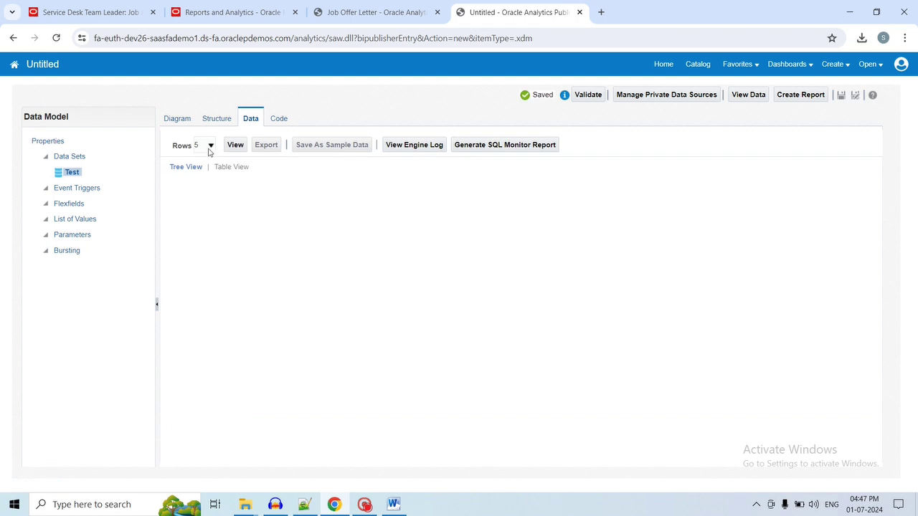
left_click(235, 145)
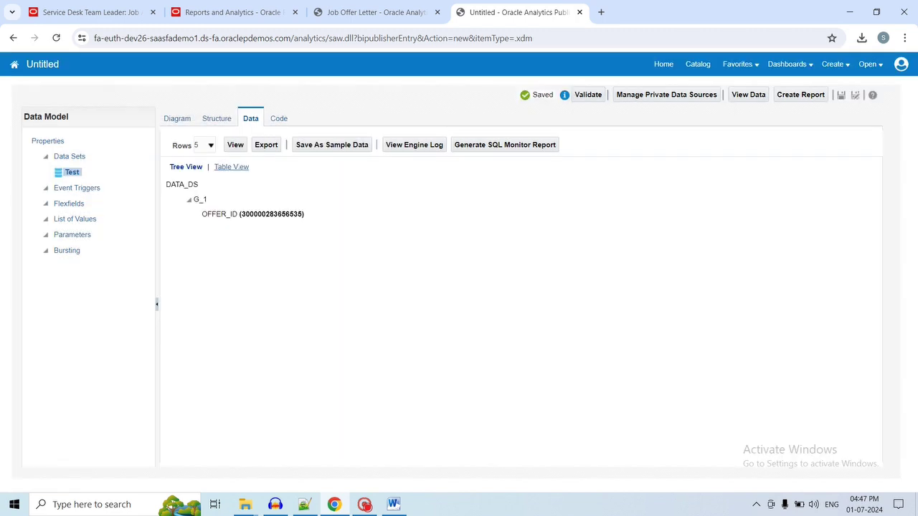
left_click(237, 166)
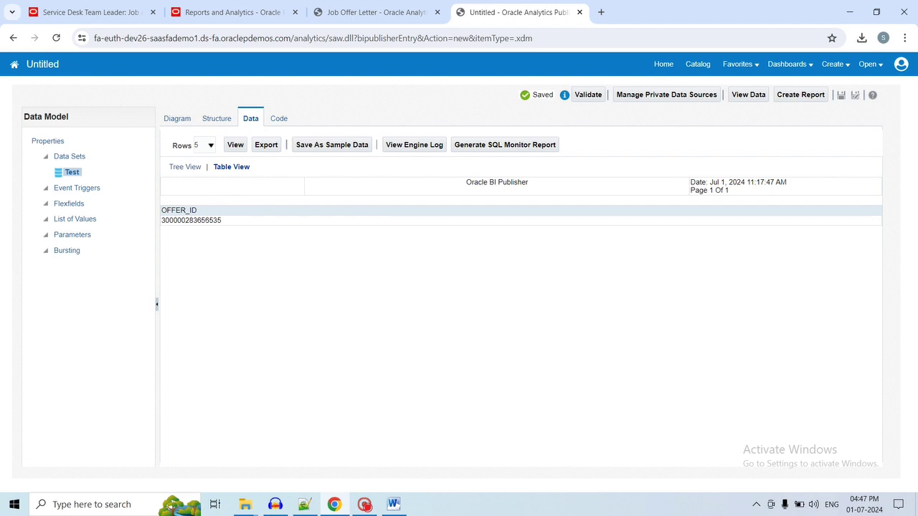
left_click_drag(161, 220, 318, 301)
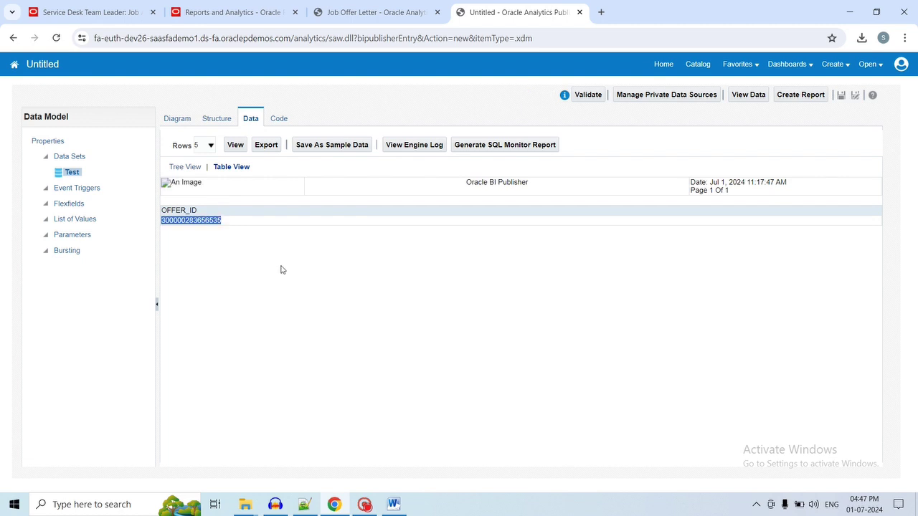
Select the OFFER_ID value, then in the Job Offer Letter tab's catalog copy JobOfferLetterDM from the Job Offer Data Models folder
double_click(194, 221)
left_click(359, 14)
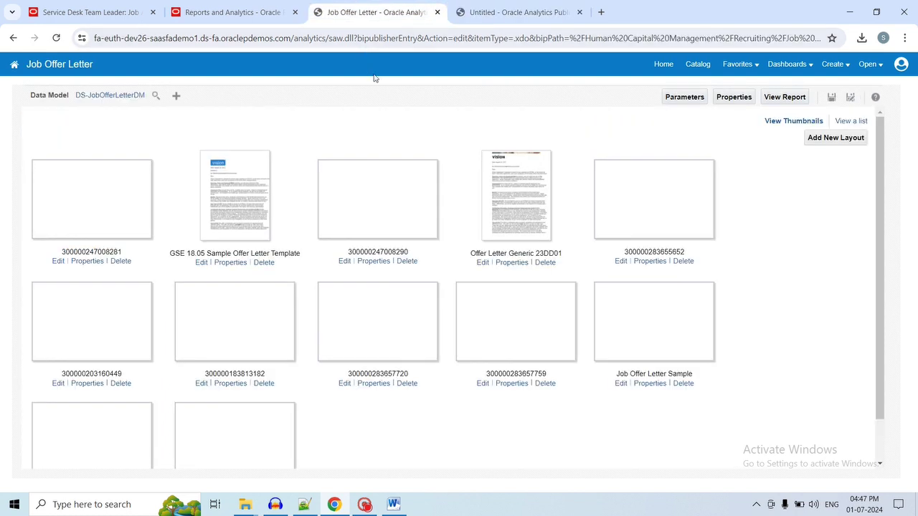
left_click(701, 66)
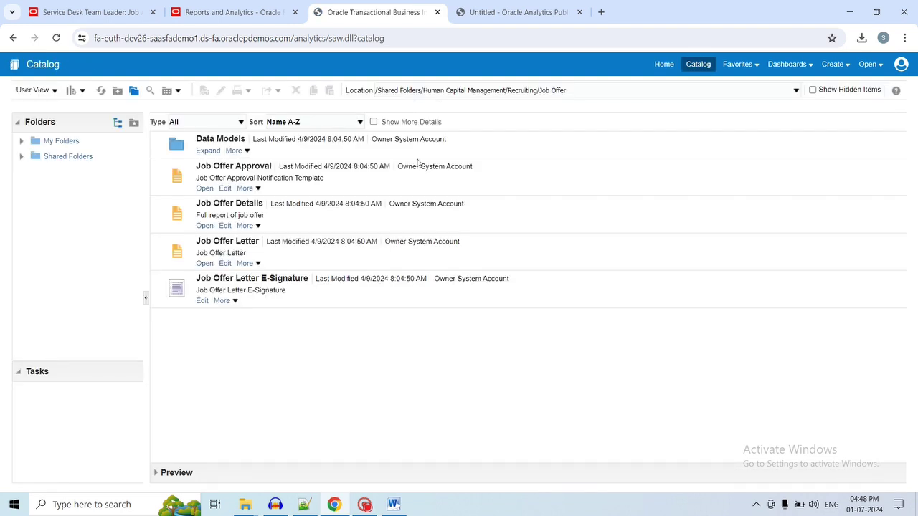
left_click(208, 152)
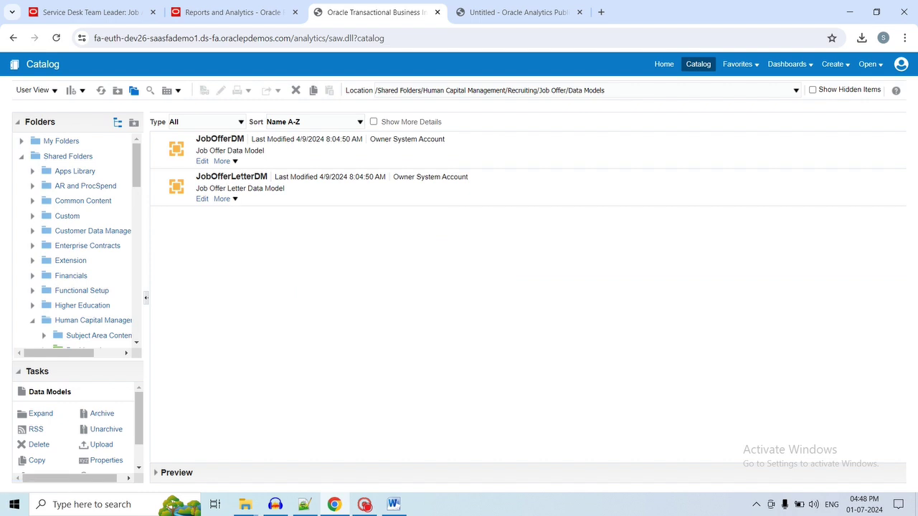
left_click(235, 201)
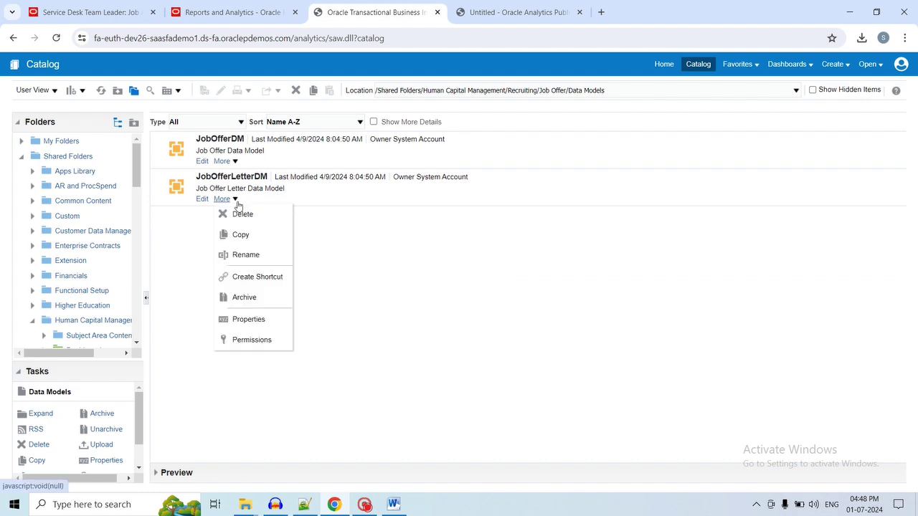
left_click(242, 234)
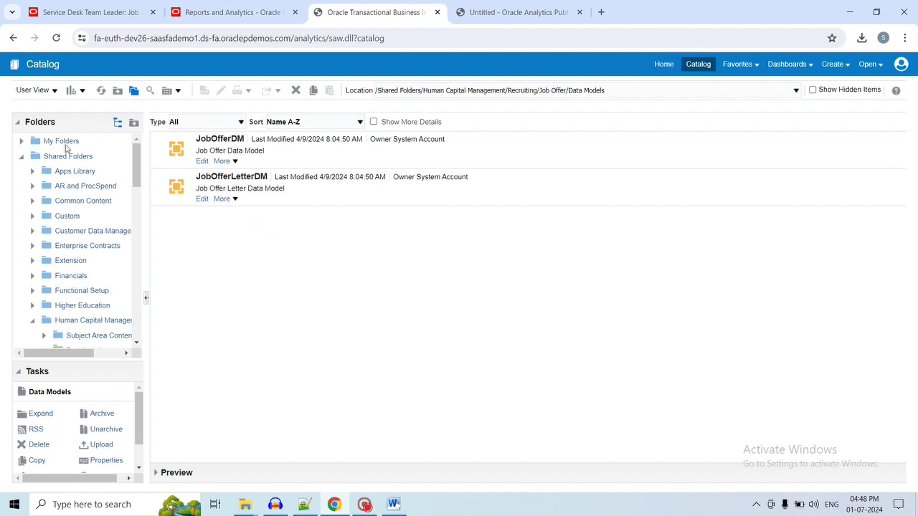
Open the JobOfferLetterDM copy in My Folders for editing and view its data using the offer ID from the Untitled data model
left_click(64, 142)
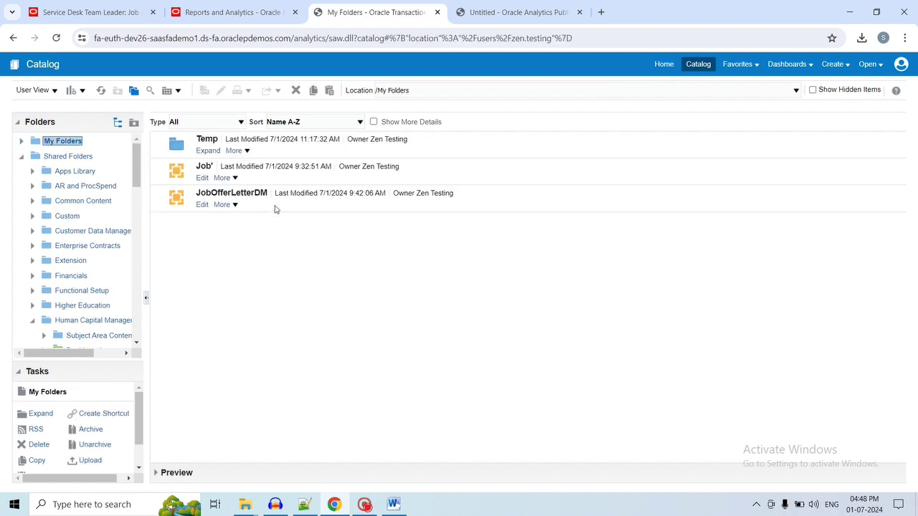
left_click(203, 206)
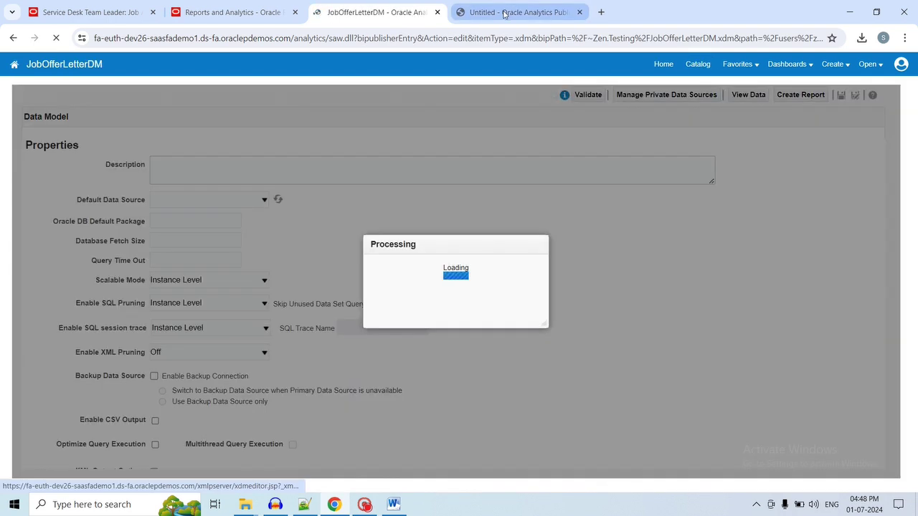
left_click(504, 14)
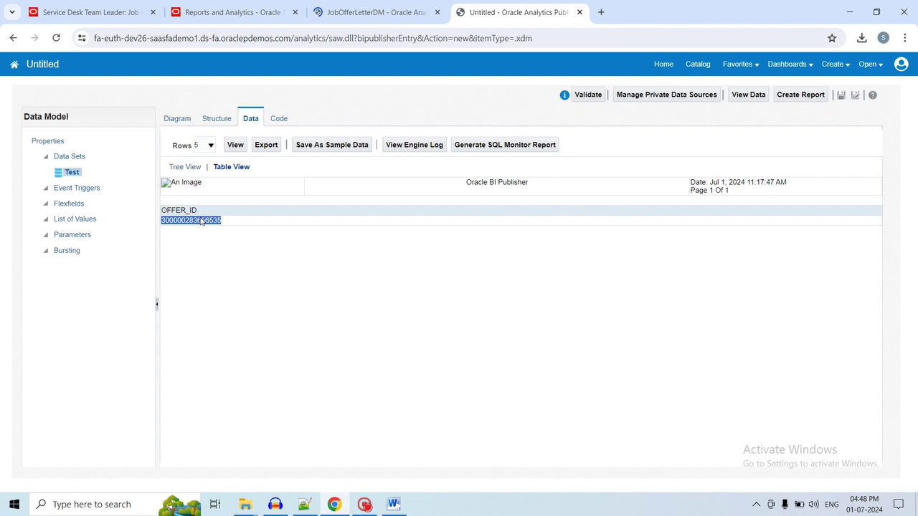
left_click(369, 13)
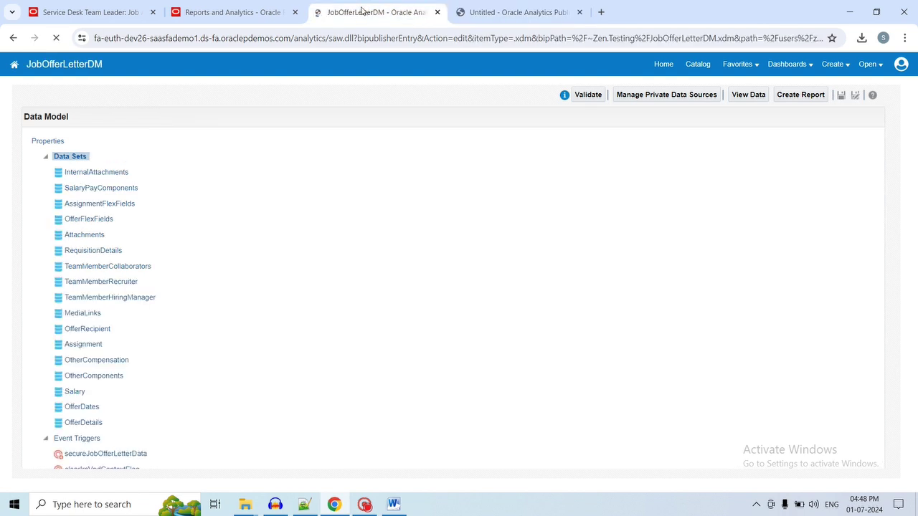
left_click(253, 120)
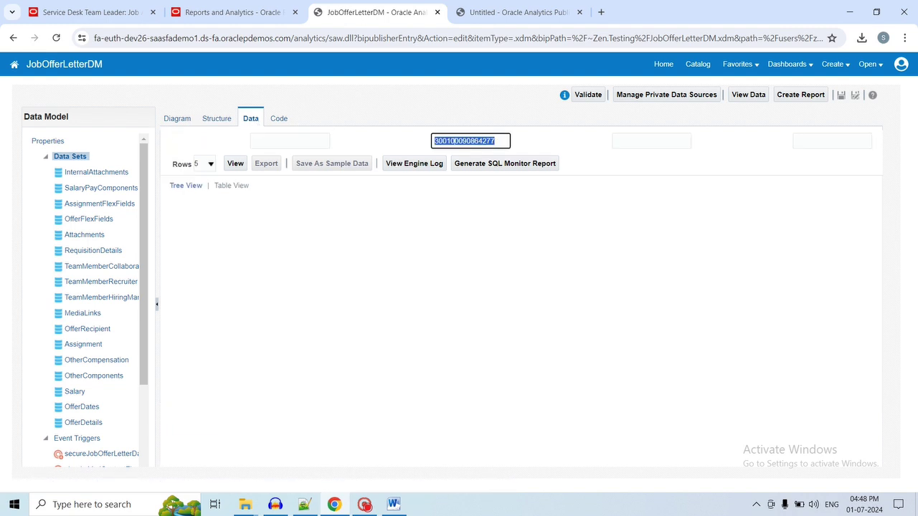
key("ctrl+v")
left_click(240, 165)
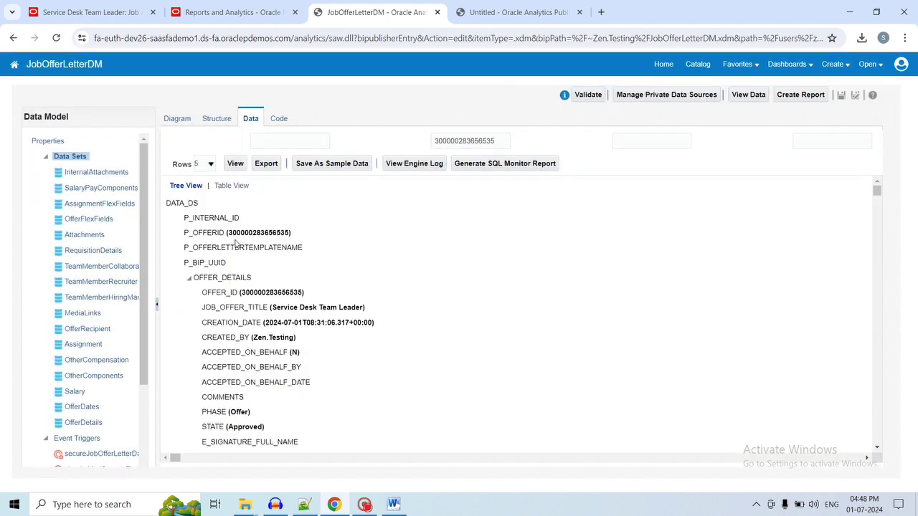
Review the offer details in the output tree and export the JobOfferLetterDM data
scroll(324, 277, "down", 3)
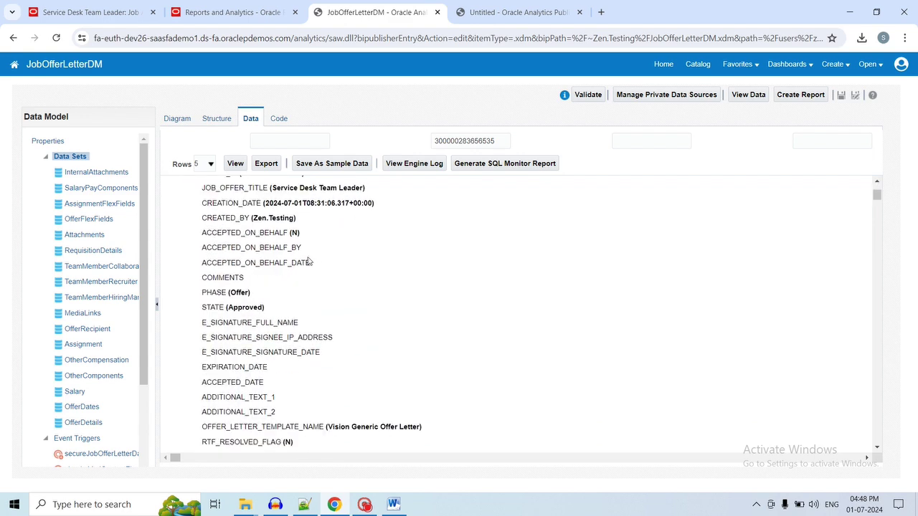
scroll(326, 272, "up", 3)
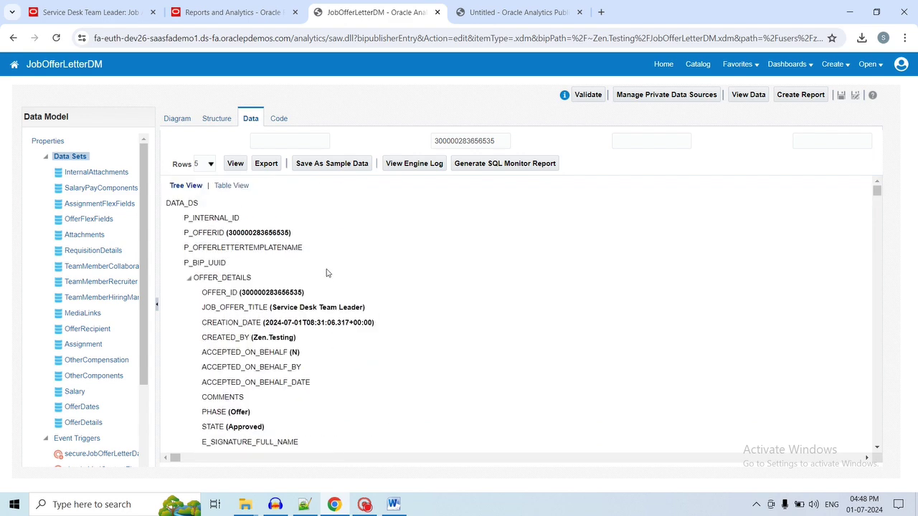
left_click(266, 163)
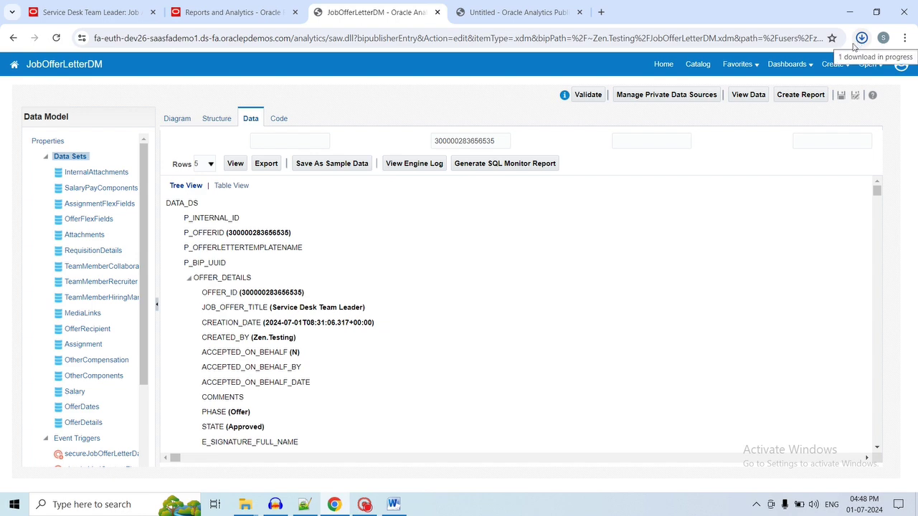
Switch to Word and load JobOfferLetterDM.xml from Downloads as sample XML data for the offer letter template
left_click(394, 506)
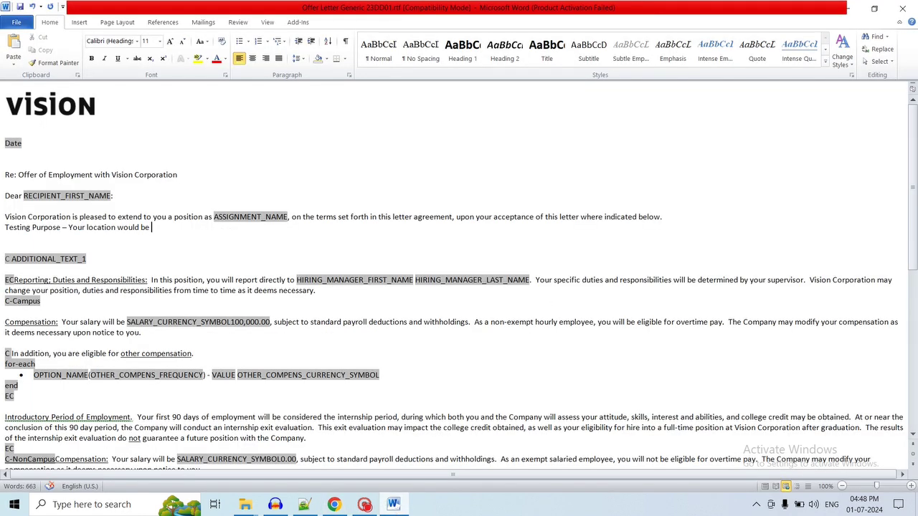
left_click(298, 22)
left_click(87, 35)
left_click(102, 49)
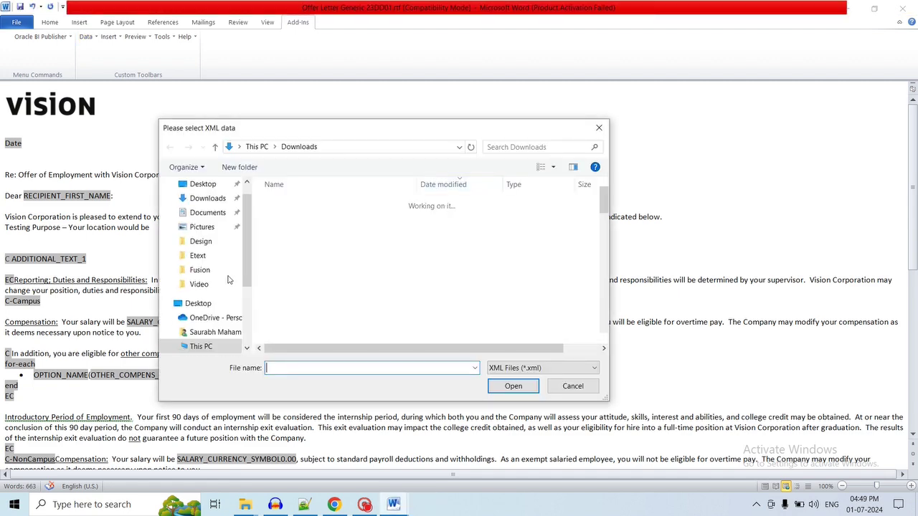
scroll(212, 226, "down", 4)
left_click(211, 198)
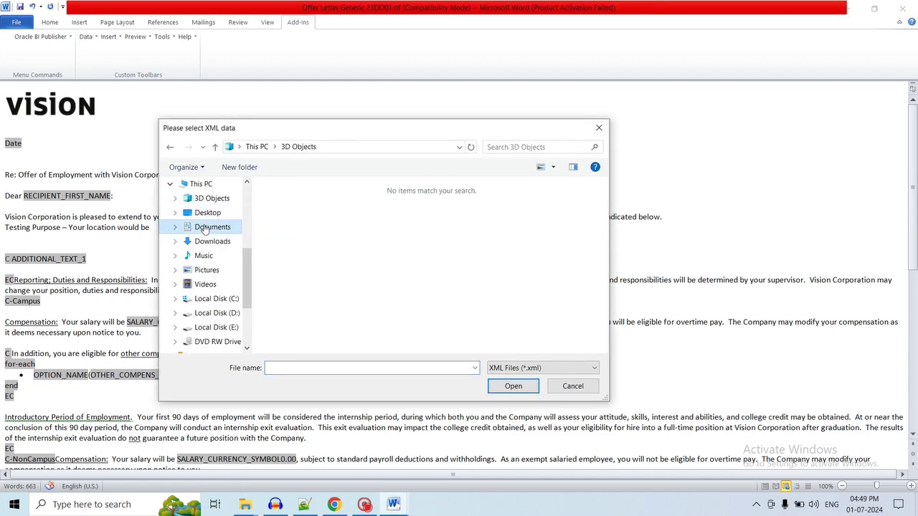
left_click(208, 227)
left_click(212, 241)
left_click(309, 219)
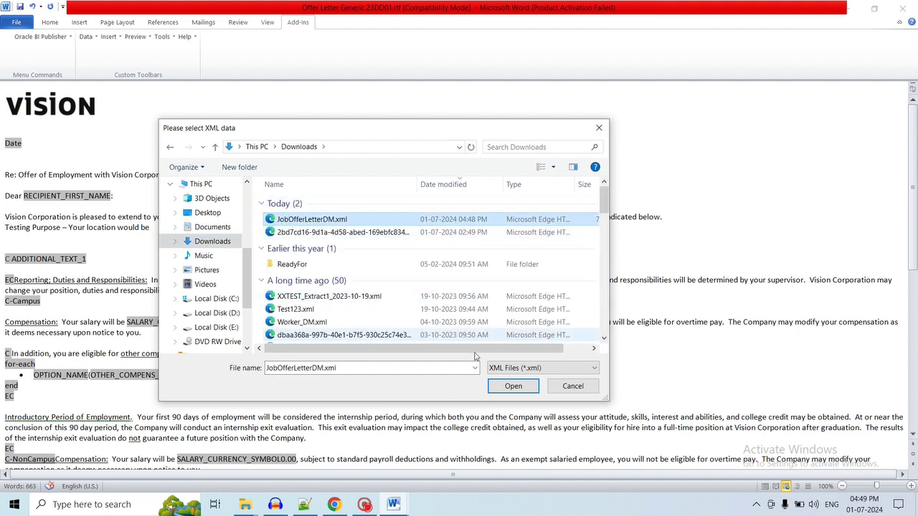
left_click(514, 386)
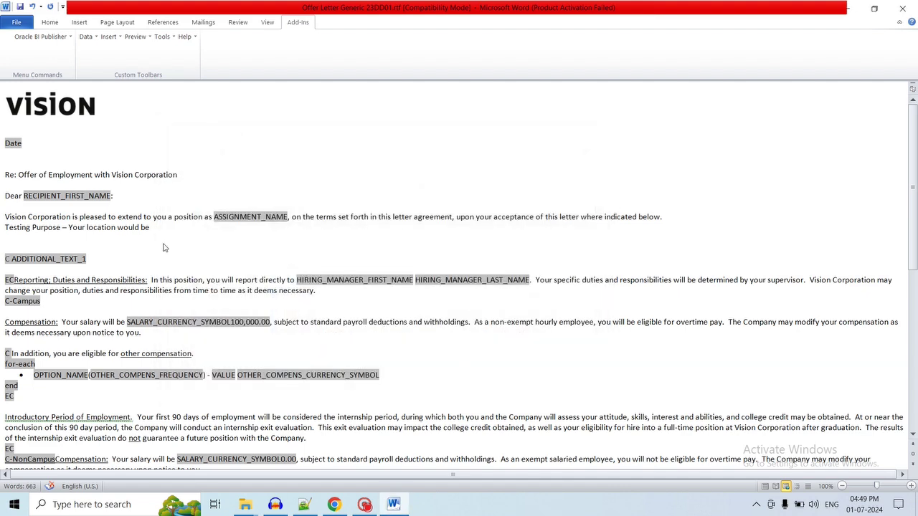
key("Return")
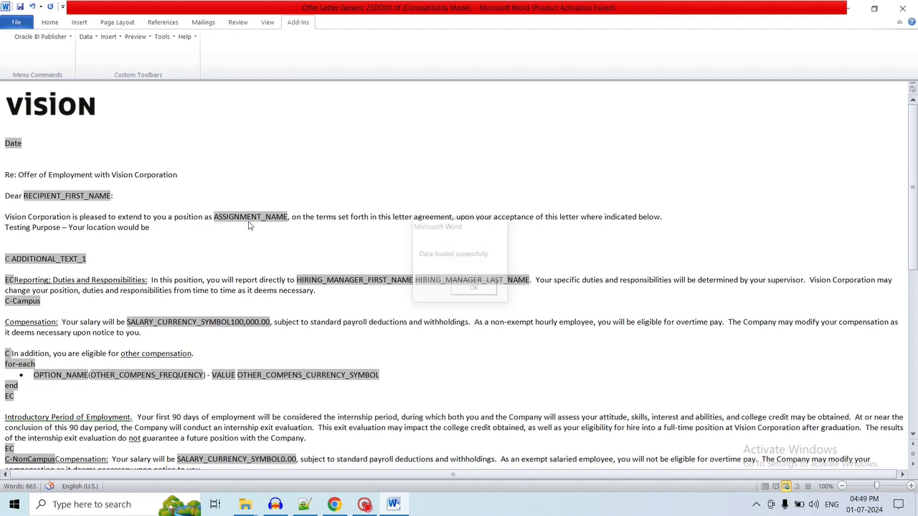
Find the Address fields and insert the Formatted Single Line Address field after "Your location would be"
left_click(108, 37)
left_click(123, 50)
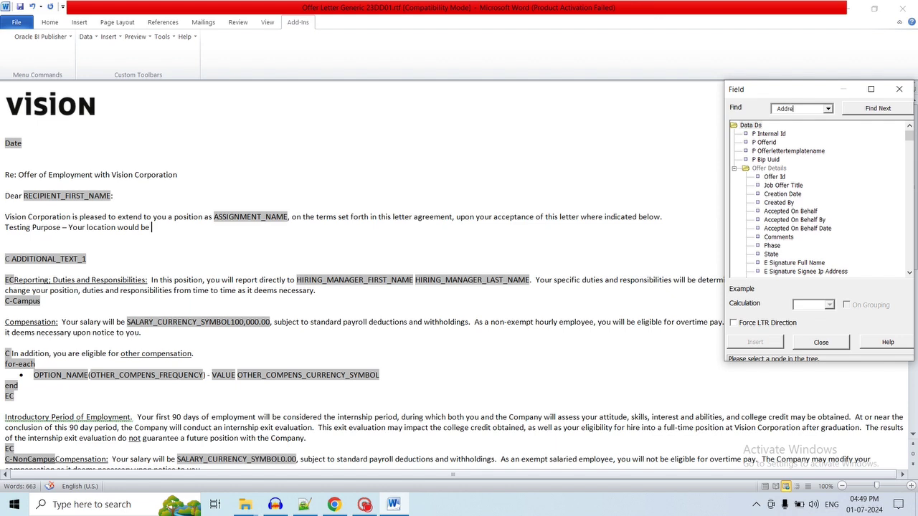
key("Tab")
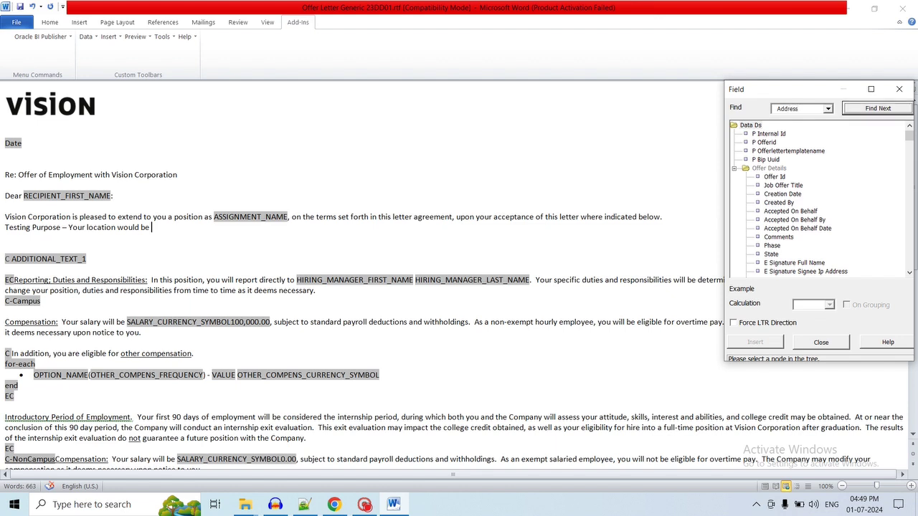
left_click(880, 109)
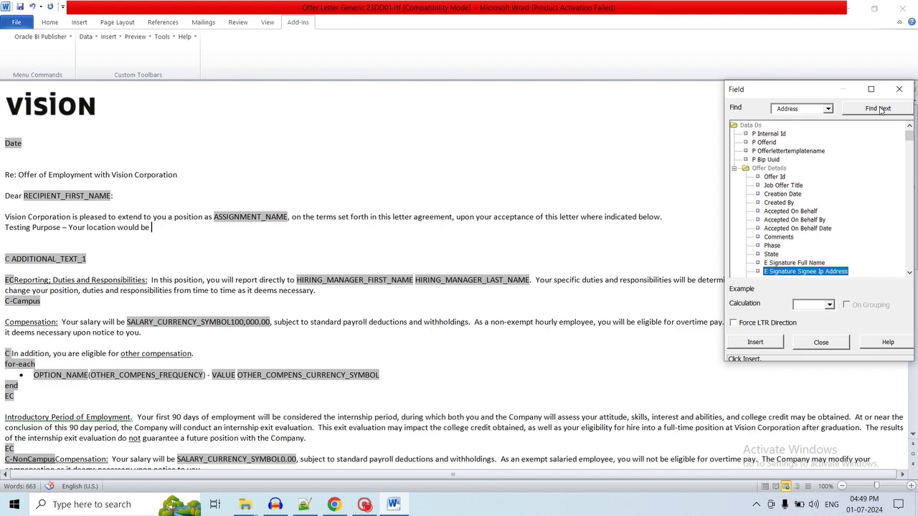
left_click(879, 109)
left_click(767, 342)
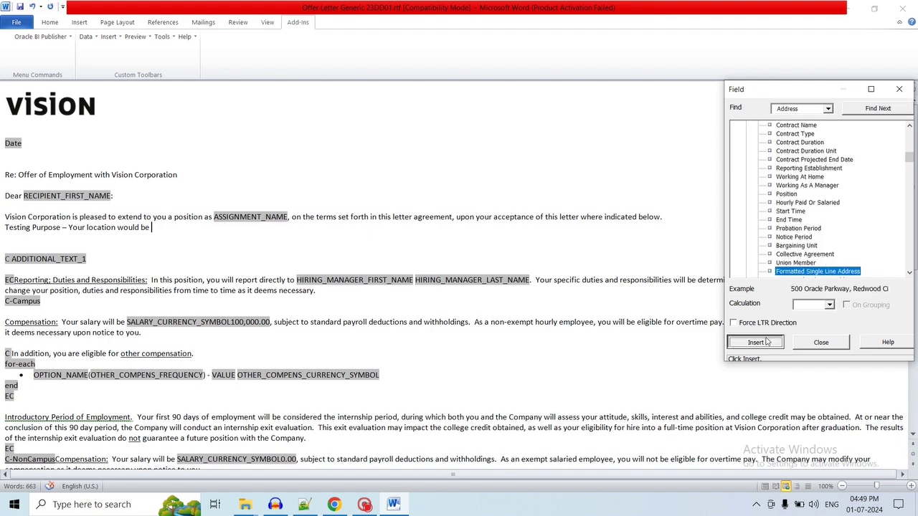
left_click(817, 343)
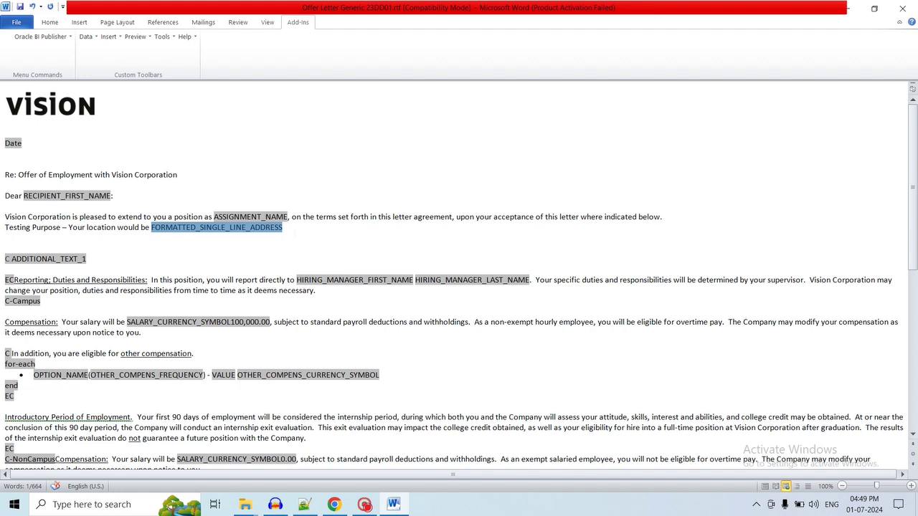
Make "Testing Purpose" bold in the location line, then save and close the offer letter template
left_click_drag(64, 228, 9, 229)
key("ctrl+b")
left_click(80, 228)
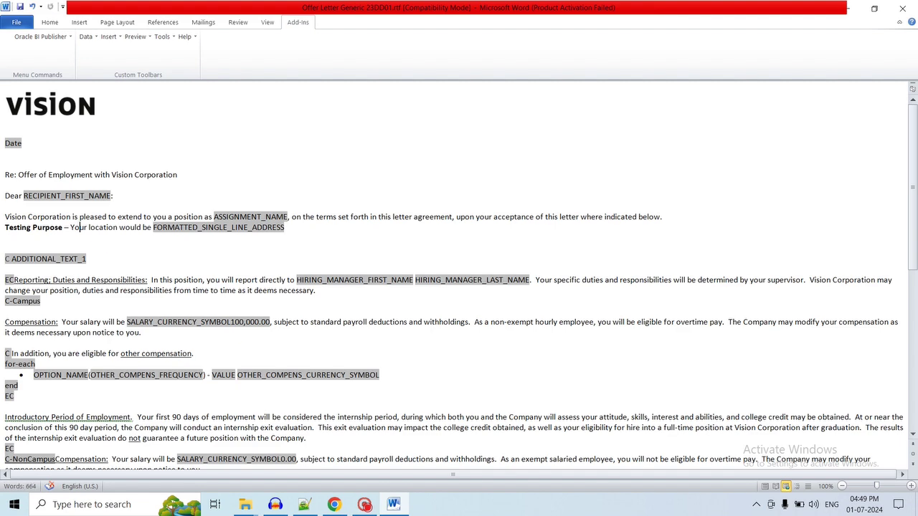
left_click(905, 8)
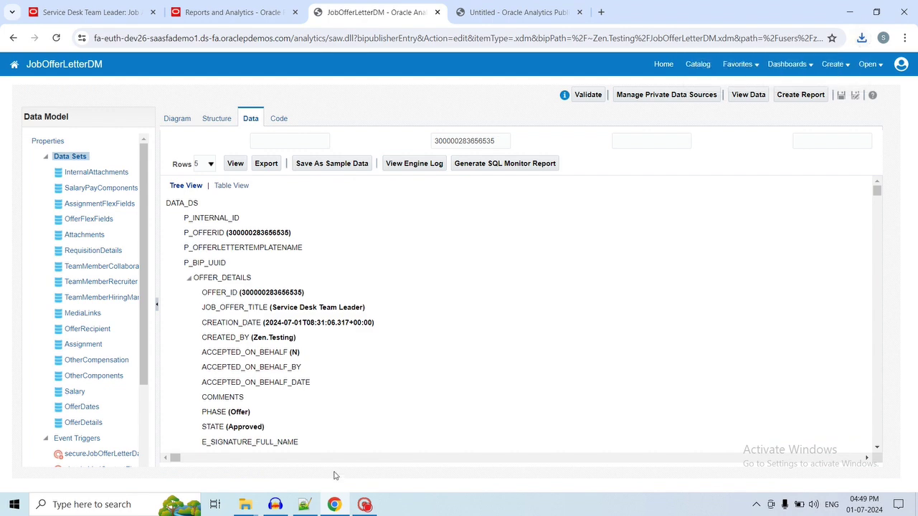
Switch to File Explorer and compress Offer Letter Generic 23DD01.rtf in Downloads into a ZIP archive with the same name
mouse_move(274, 489)
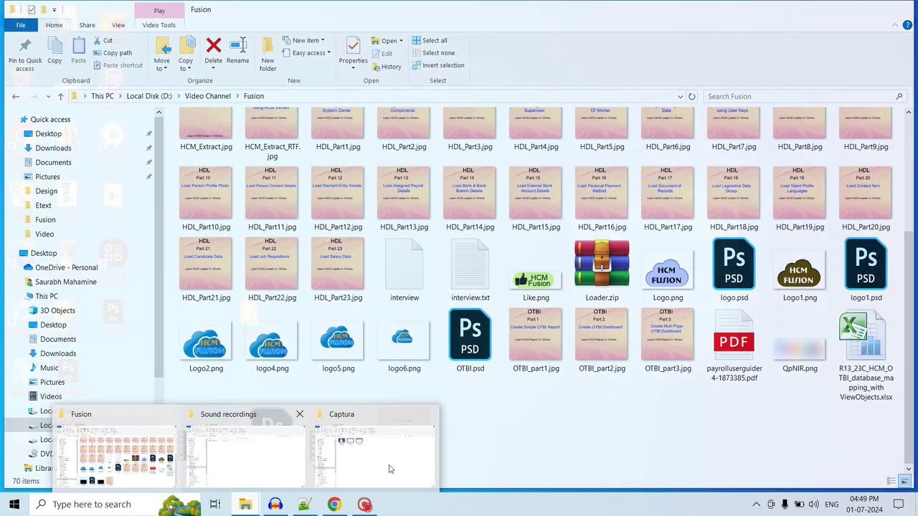
left_click(390, 469)
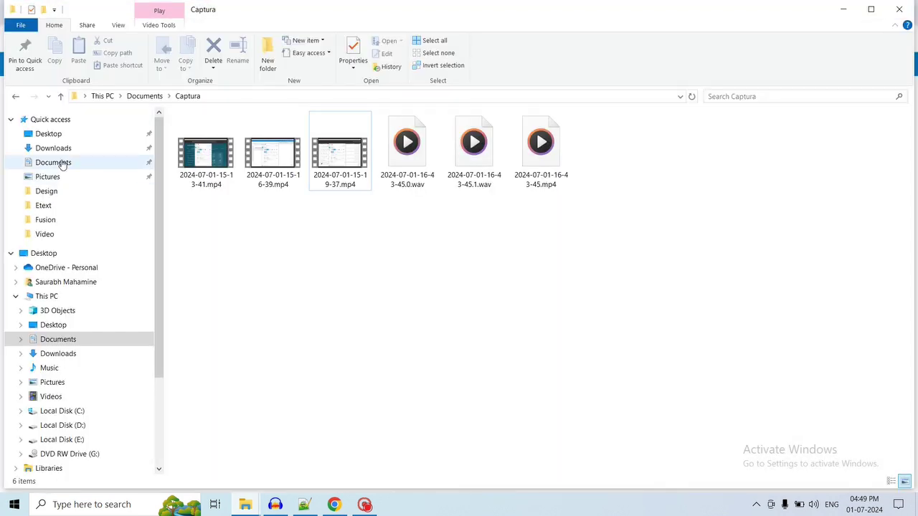
left_click(100, 150)
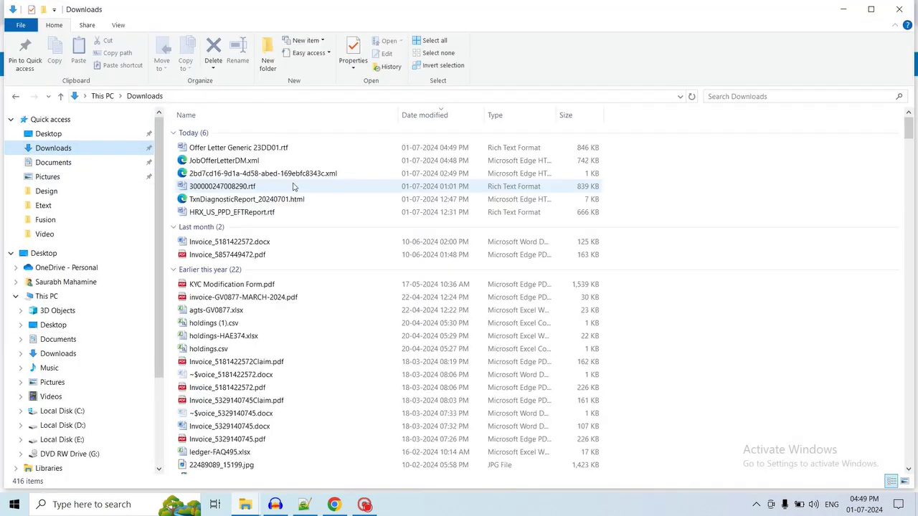
left_click(231, 147)
right_click(232, 148)
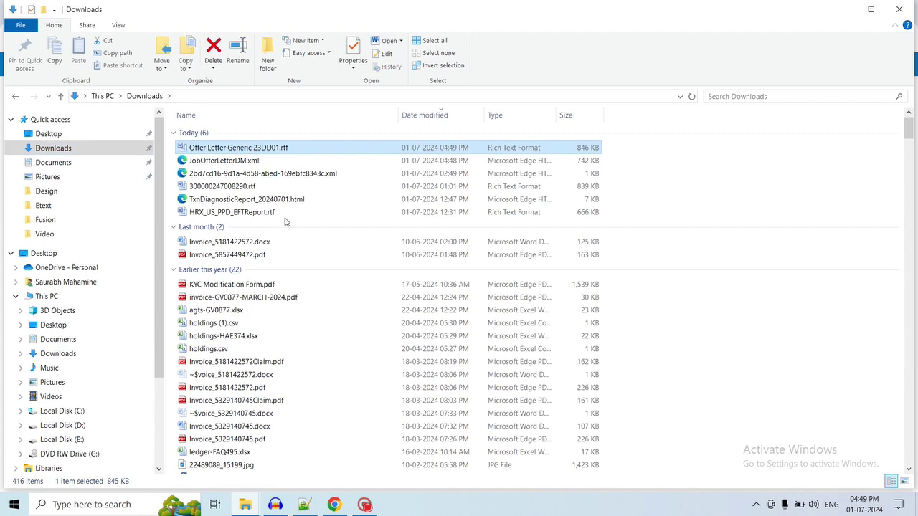
left_click(312, 308)
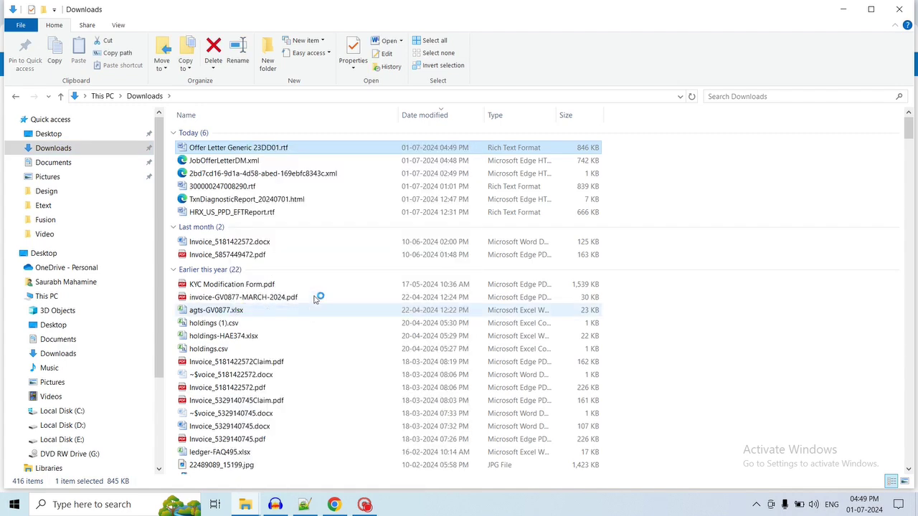
left_click(418, 250)
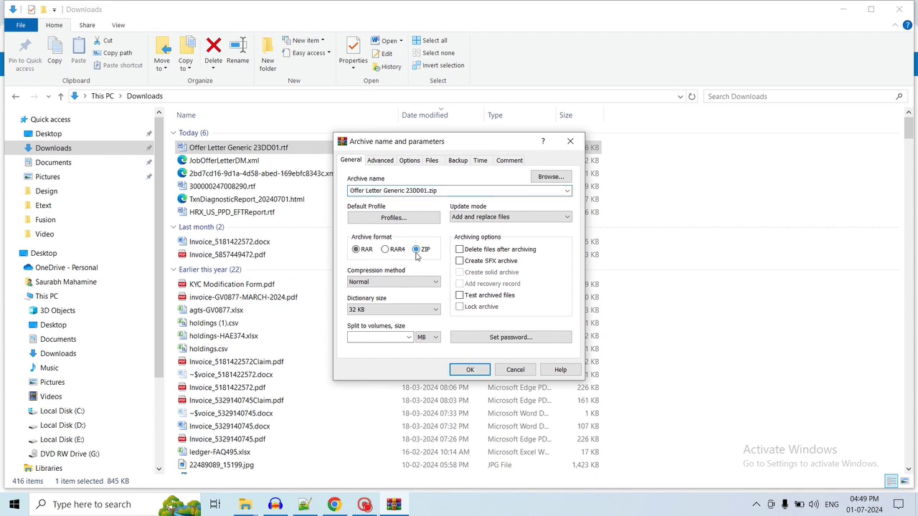
left_click(470, 366)
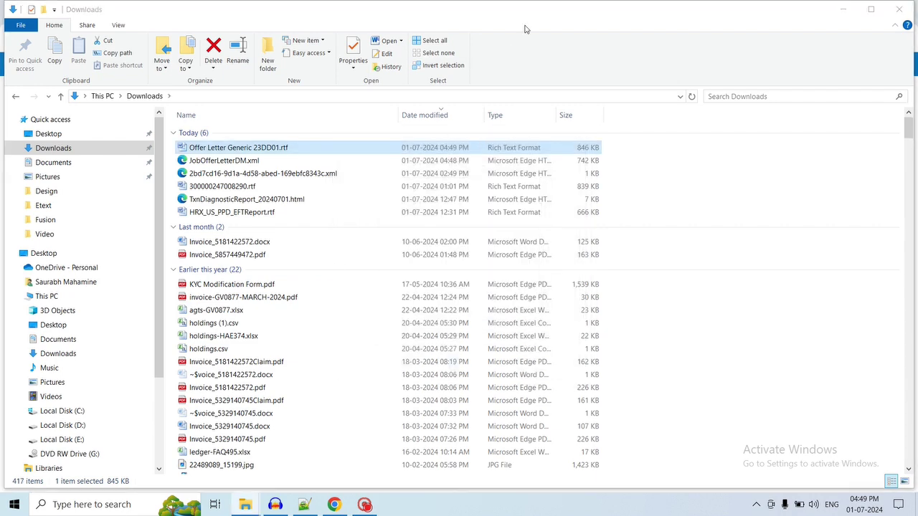
left_click(271, 148)
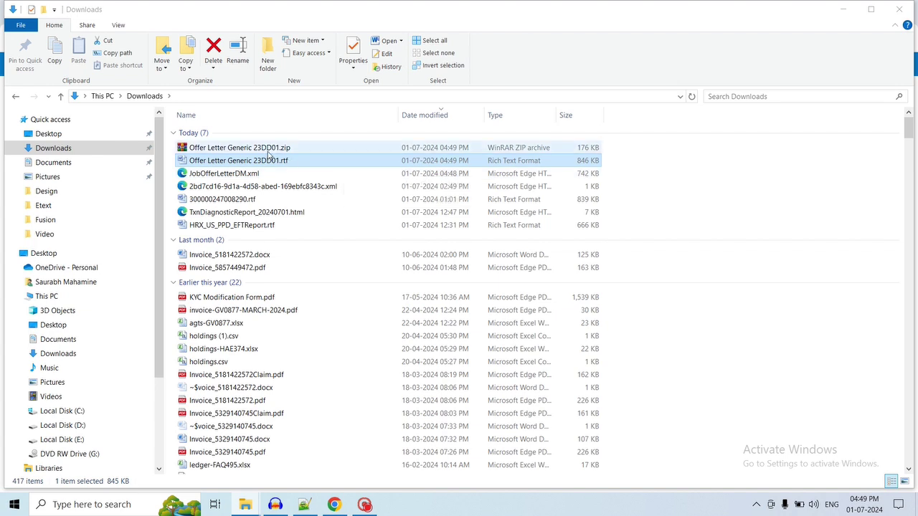
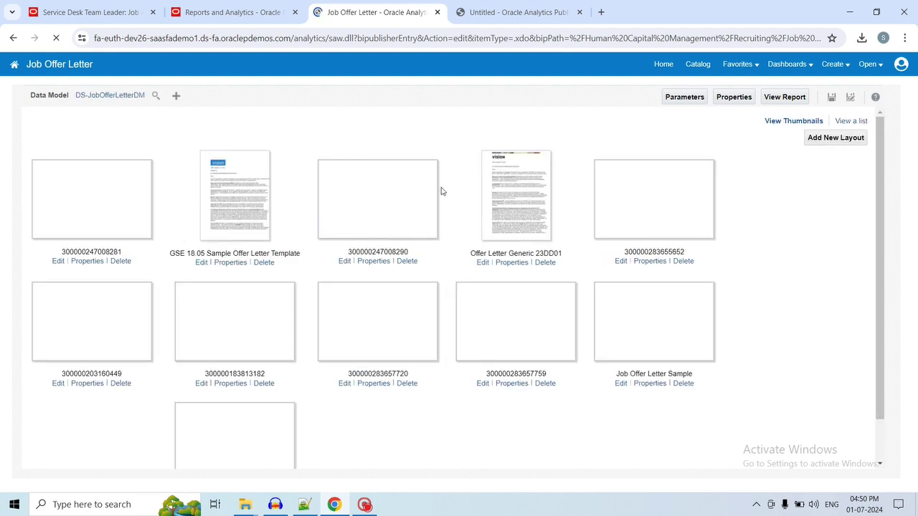
Switch to Chrome and open the Recruiting Content Library task under Recruiting and Candidate Experience Management in Setup and Maintenance
left_click(226, 12)
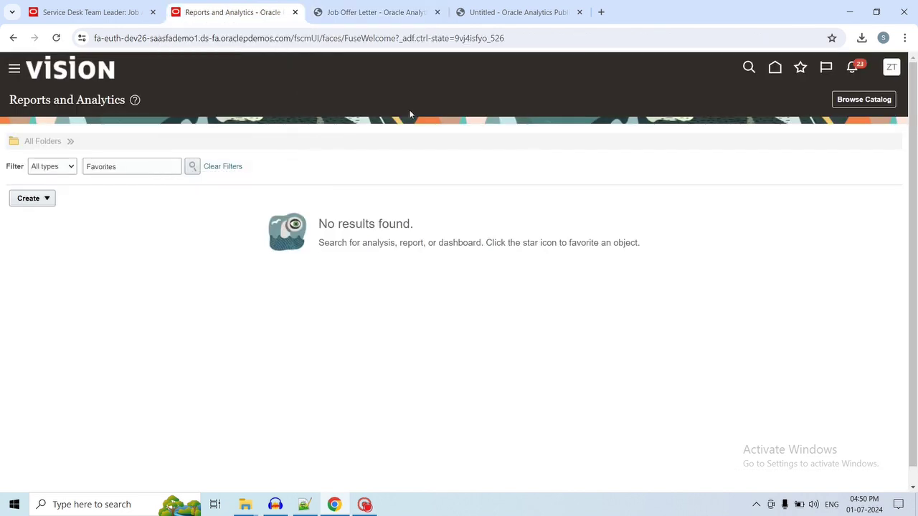
left_click(896, 69)
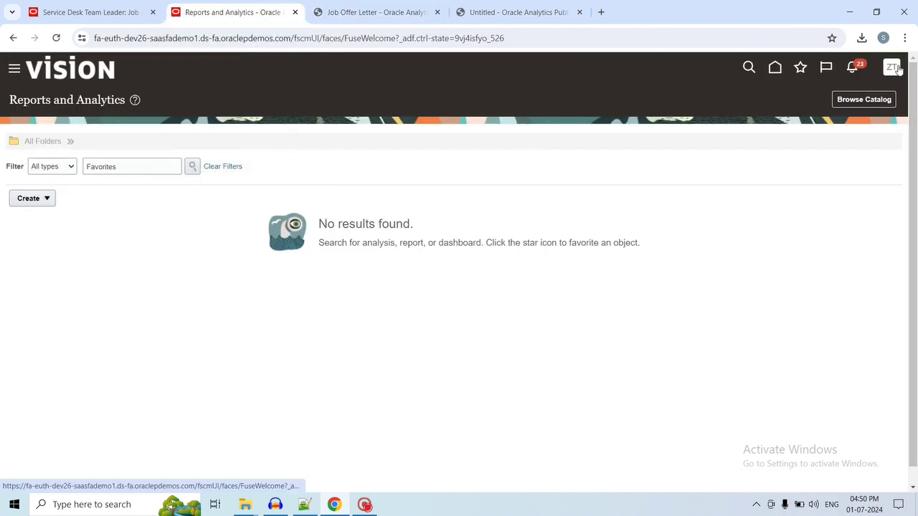
left_click(693, 248)
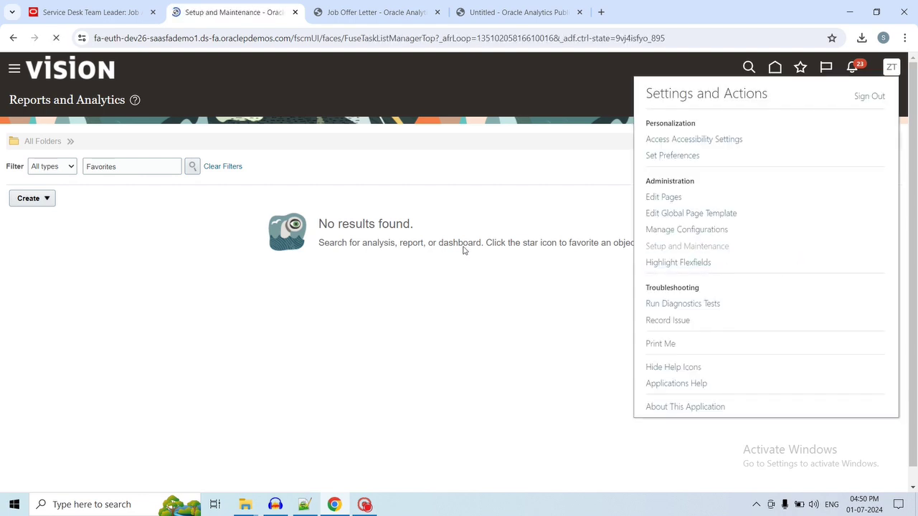
left_click_drag(68, 98, 230, 100)
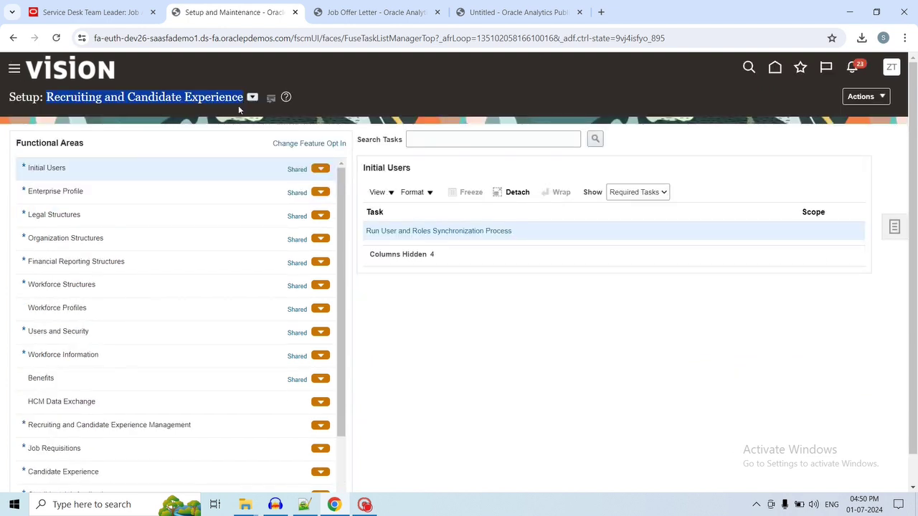
left_click(102, 432)
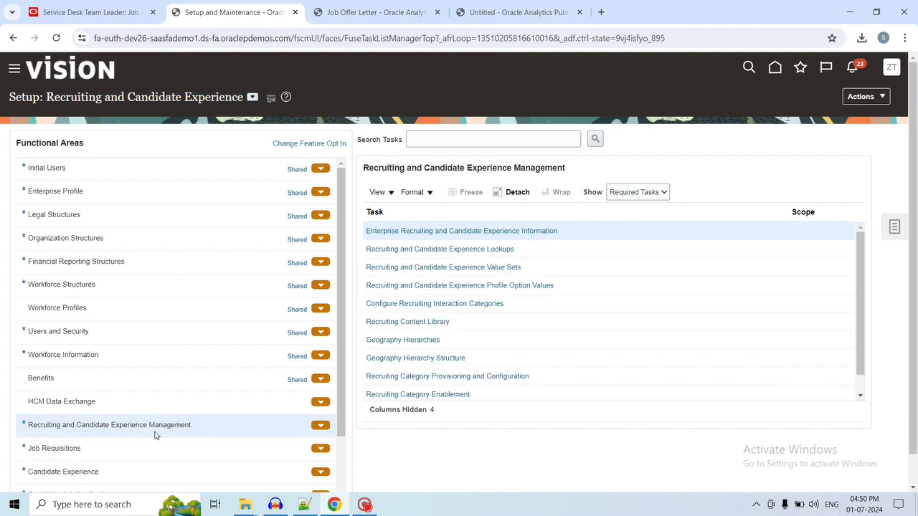
left_click(397, 324)
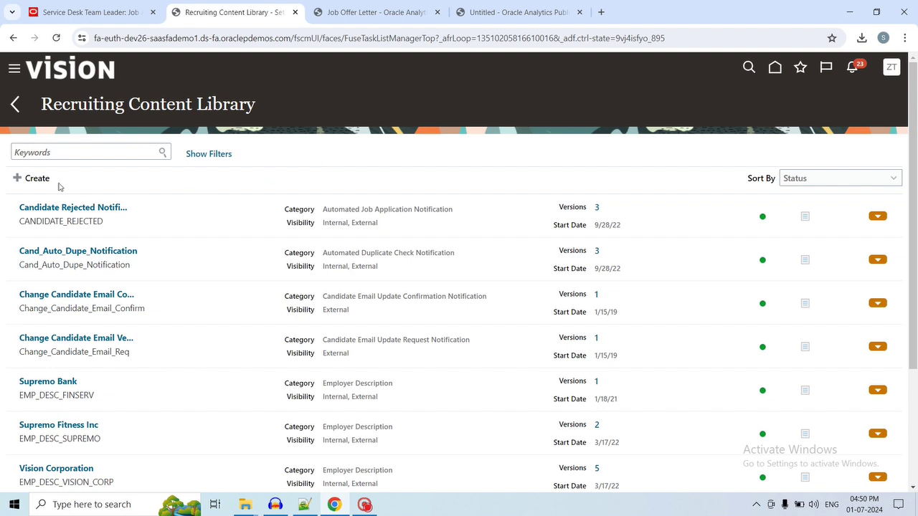
Start a new content item and enter Custom_job_offer_letter_test as both its name and code
left_click(34, 179)
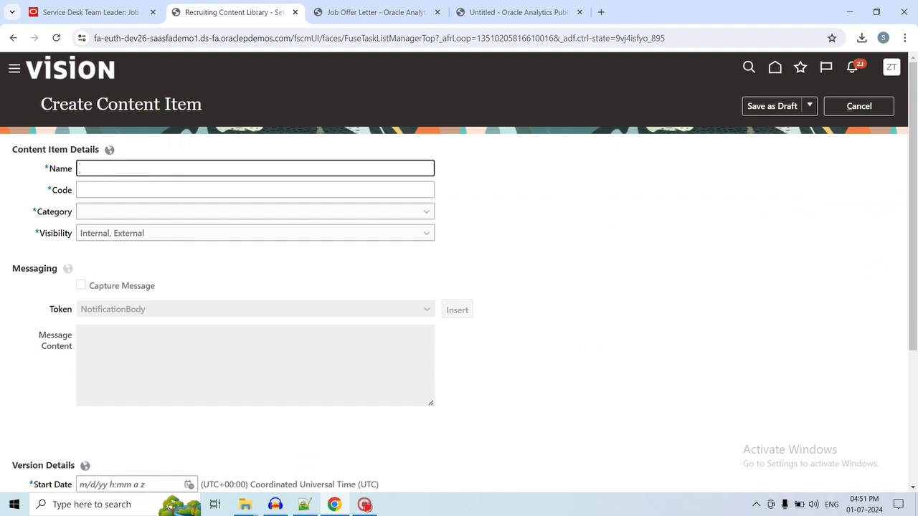
left_click_drag(41, 171, 73, 170)
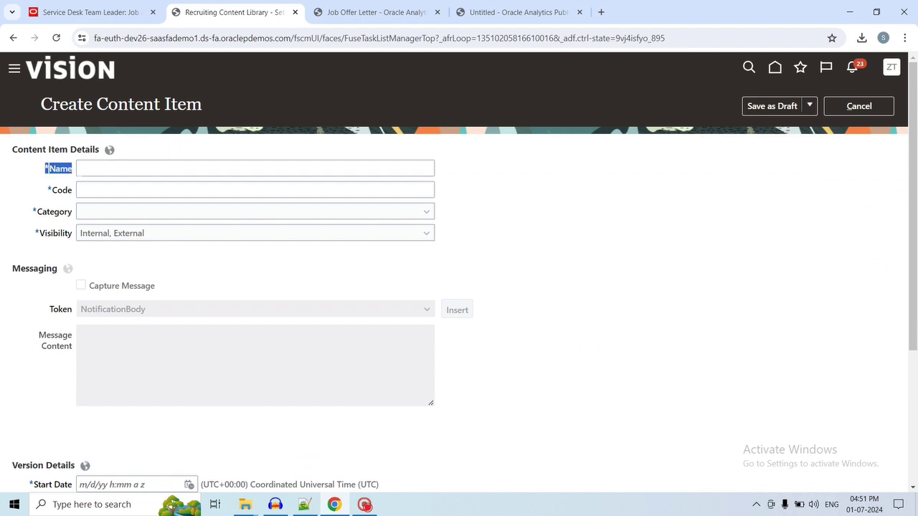
left_click(67, 174)
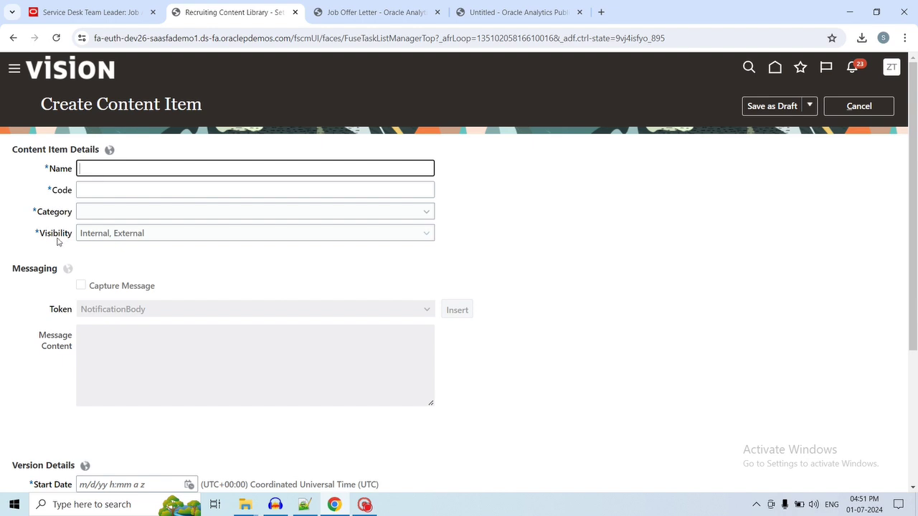
scroll(57, 242, "down", 3)
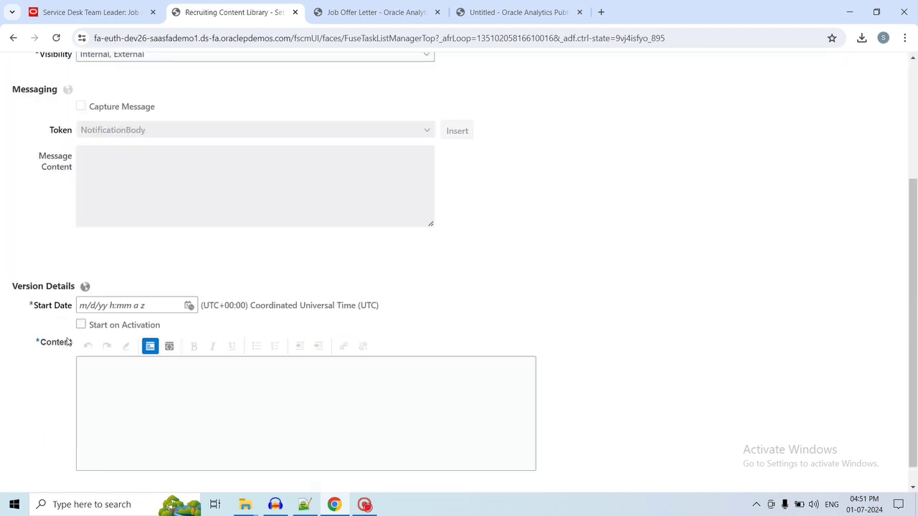
scroll(131, 330, "up", 3)
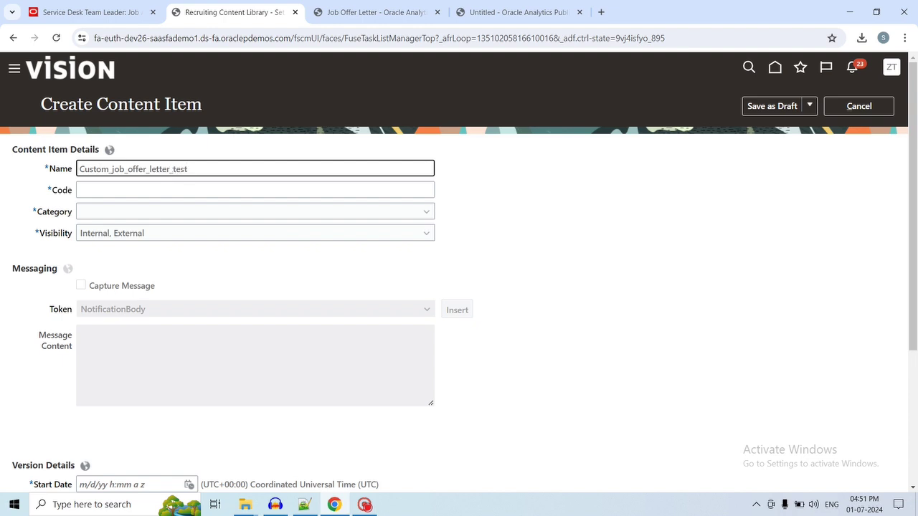
key("Tab")
key("shift+Tab")
key("ctrl+c")
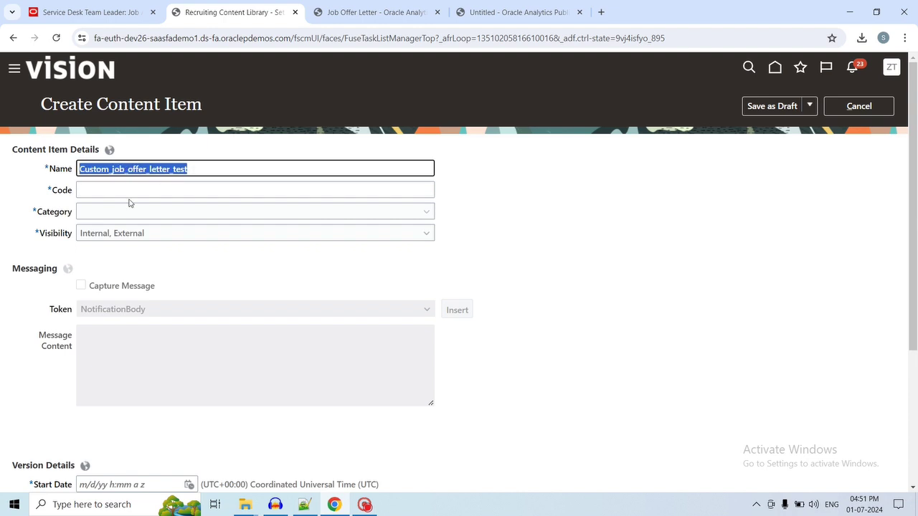
key("Tab")
key("ctrl+v")
Set the content item's category to Job Offer Letter Template
left_click(110, 213)
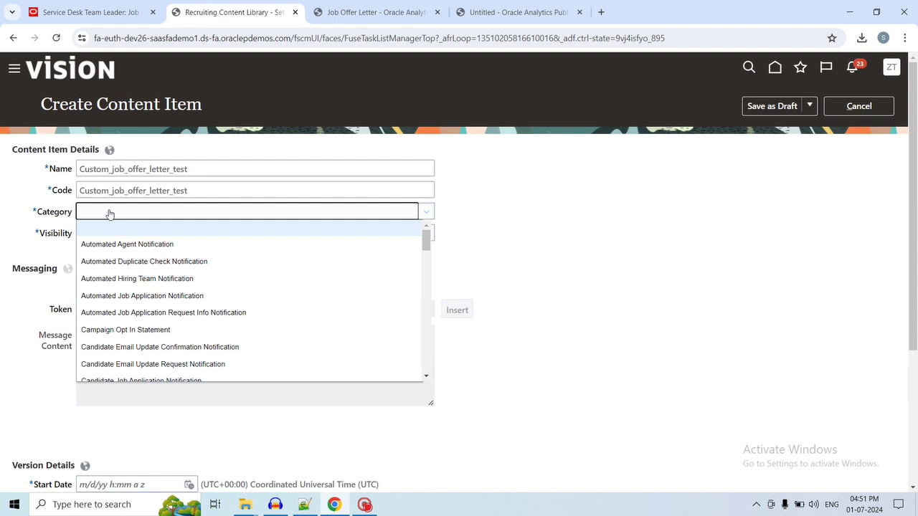
key("j")
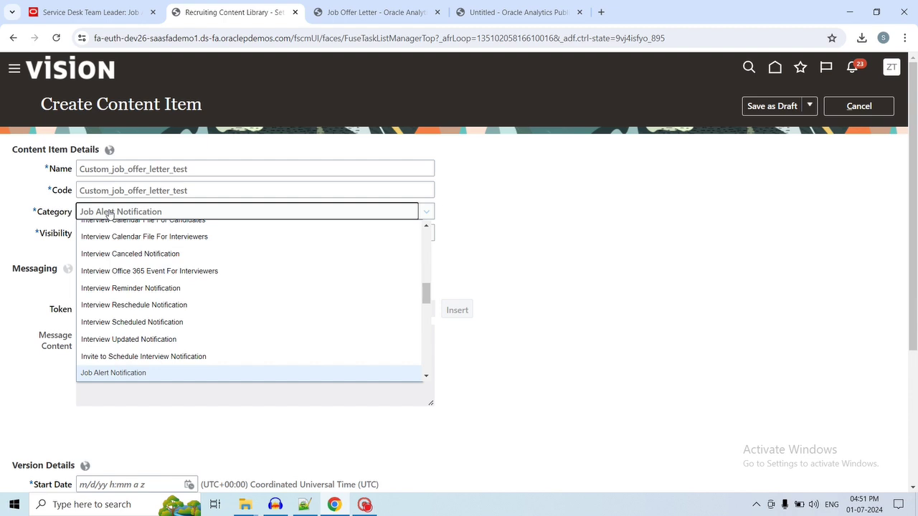
scroll(195, 256, "down", 1)
scroll(195, 256, "down", 2)
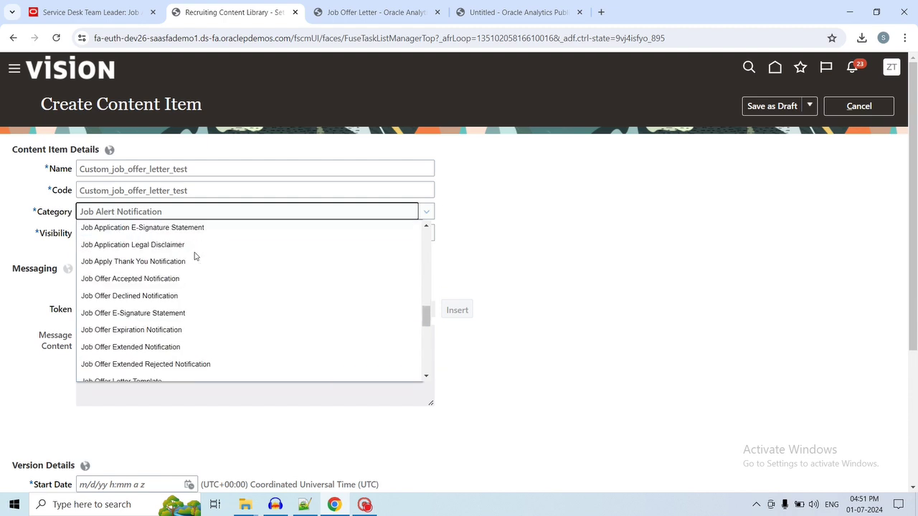
scroll(195, 256, "down", 1)
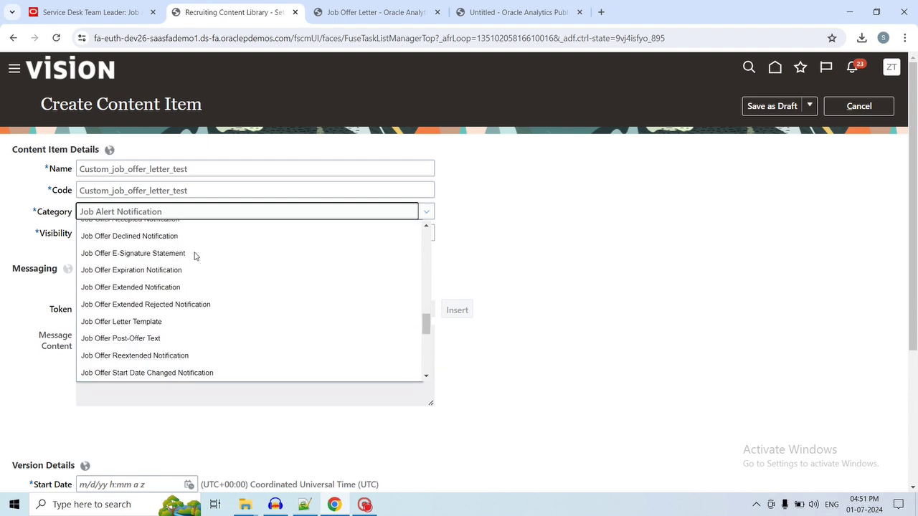
left_click(155, 322)
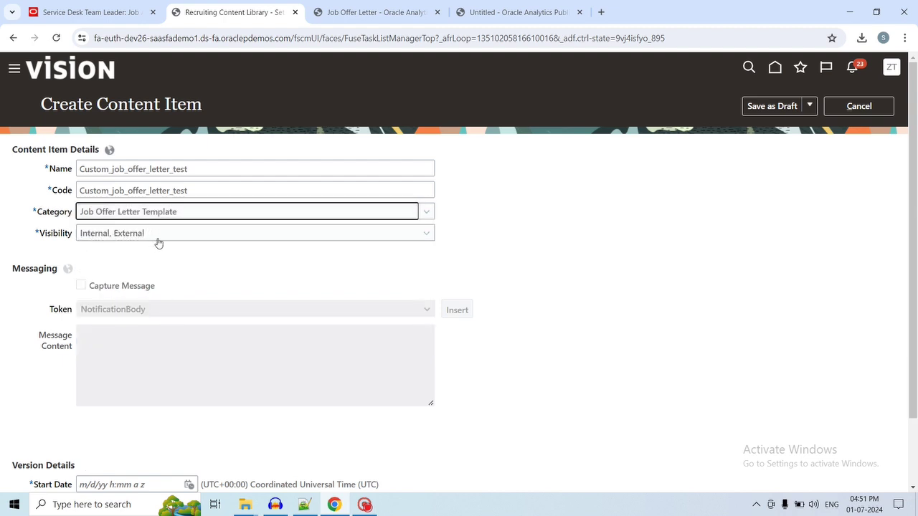
Enable Start on Activation for the version and attach Offer Letter Generic 23DD01.zip from Downloads as its file
scroll(179, 258, "down", 2)
left_click(82, 424)
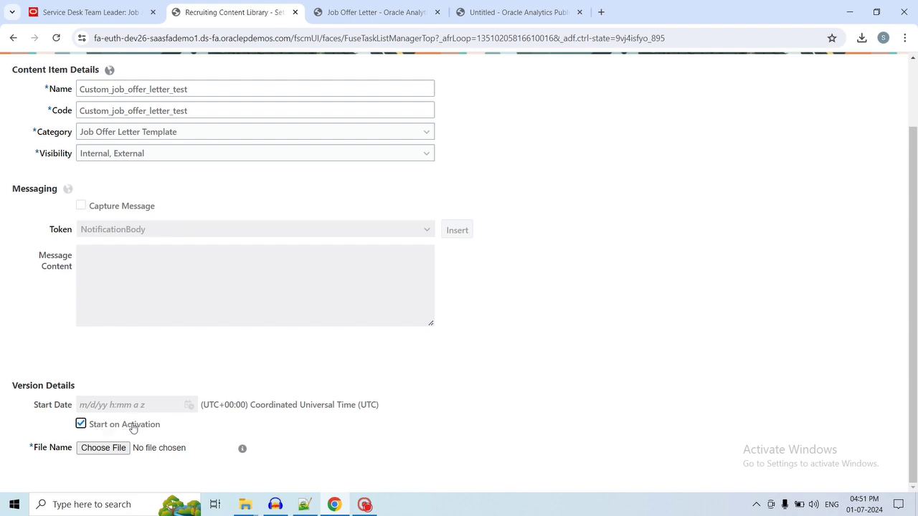
left_click(99, 449)
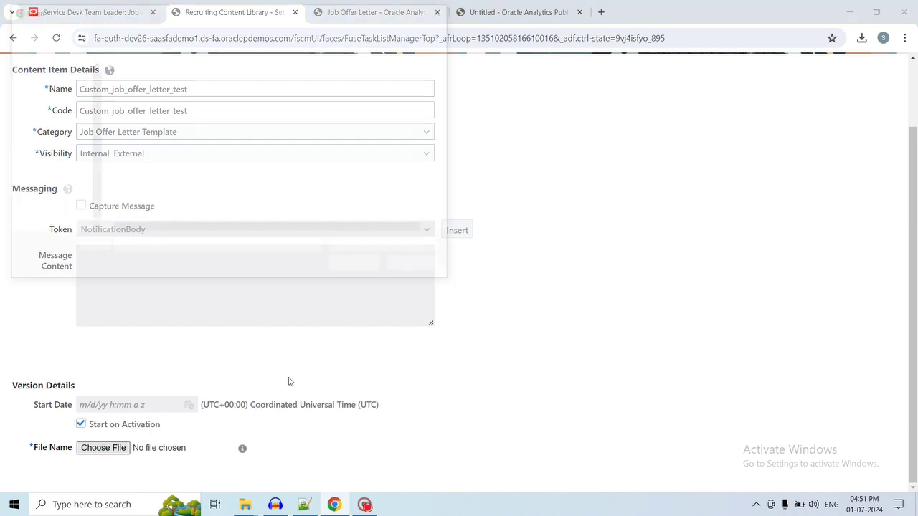
left_click(149, 100)
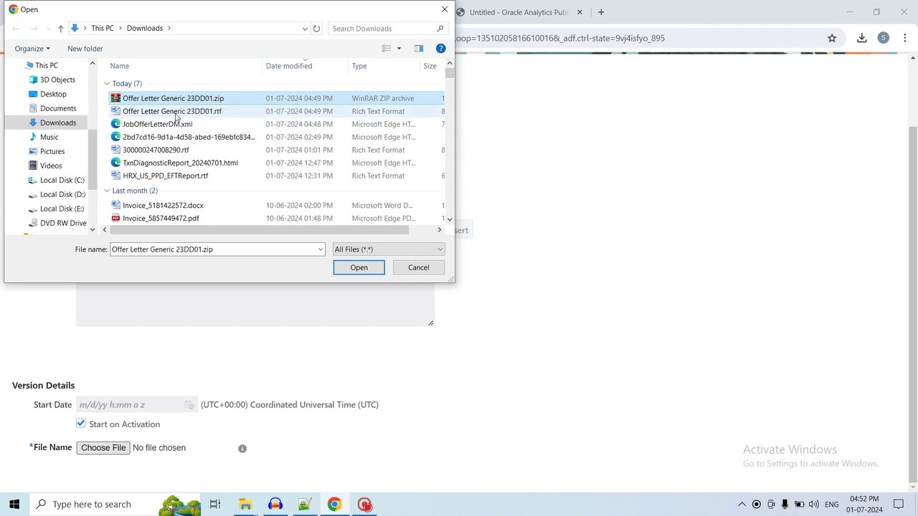
left_click(359, 270)
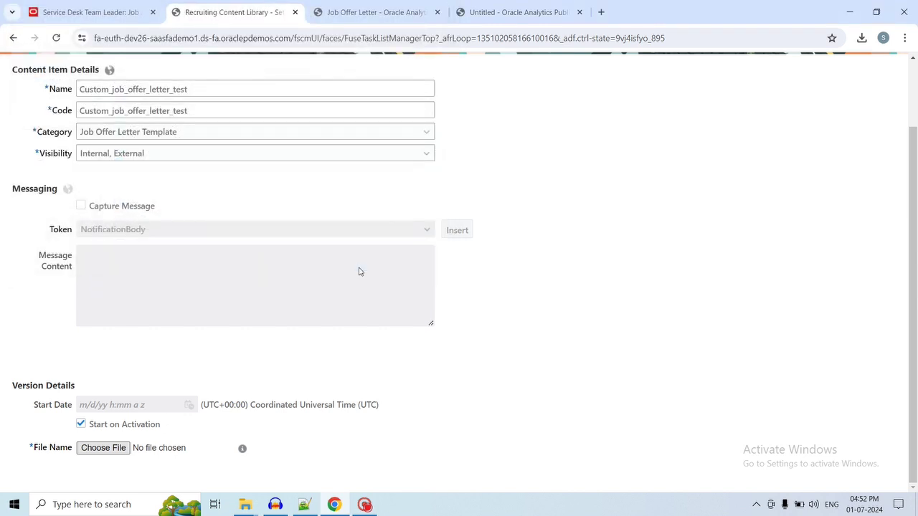
Save the new content item and activate its draft version with Start on Activation enabled
scroll(809, 242, "up", 2)
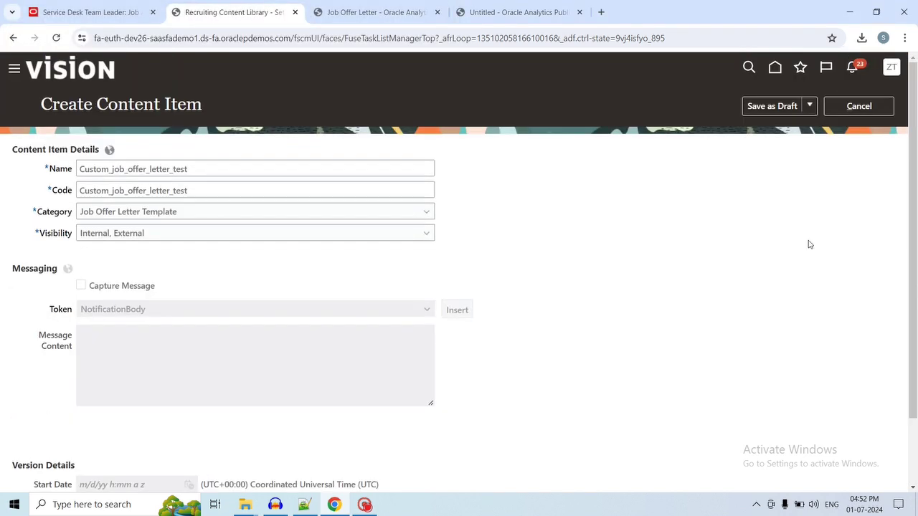
left_click(809, 108)
left_click(786, 143)
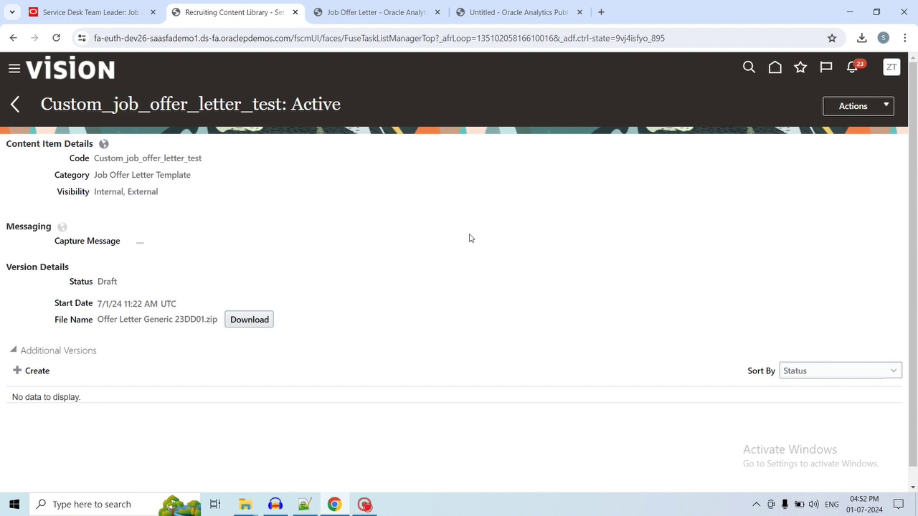
left_click(881, 108)
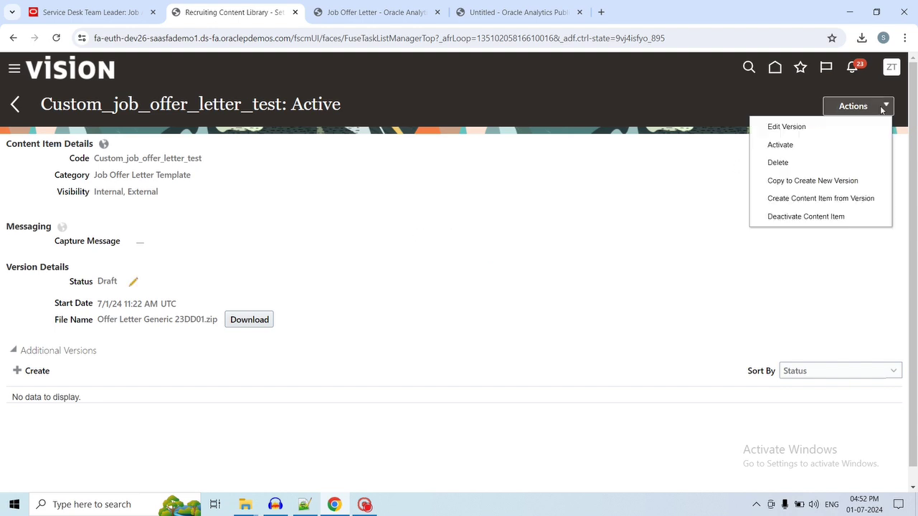
left_click(788, 145)
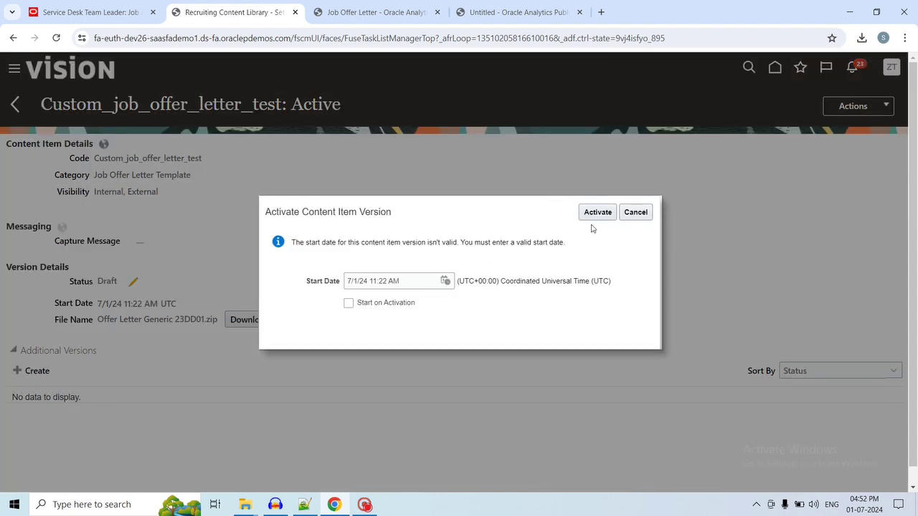
left_click(349, 303)
left_click(598, 214)
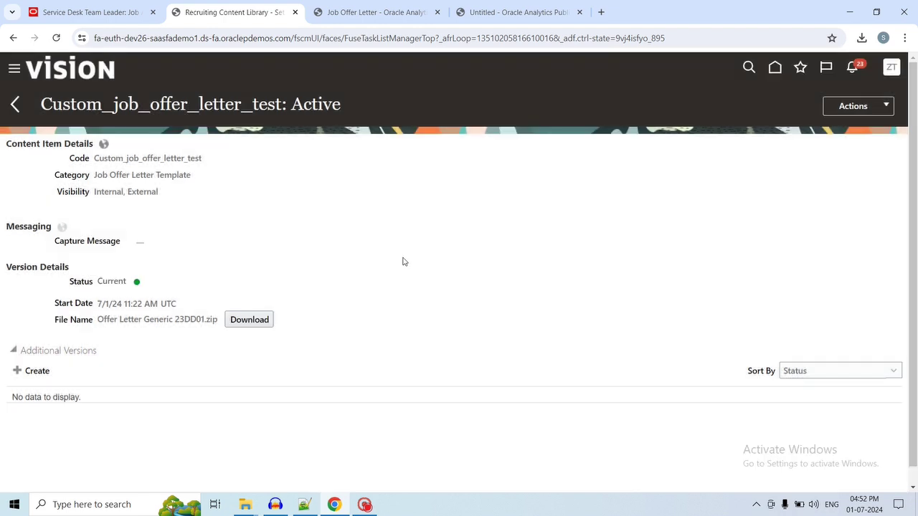
left_click_drag(103, 282, 205, 321)
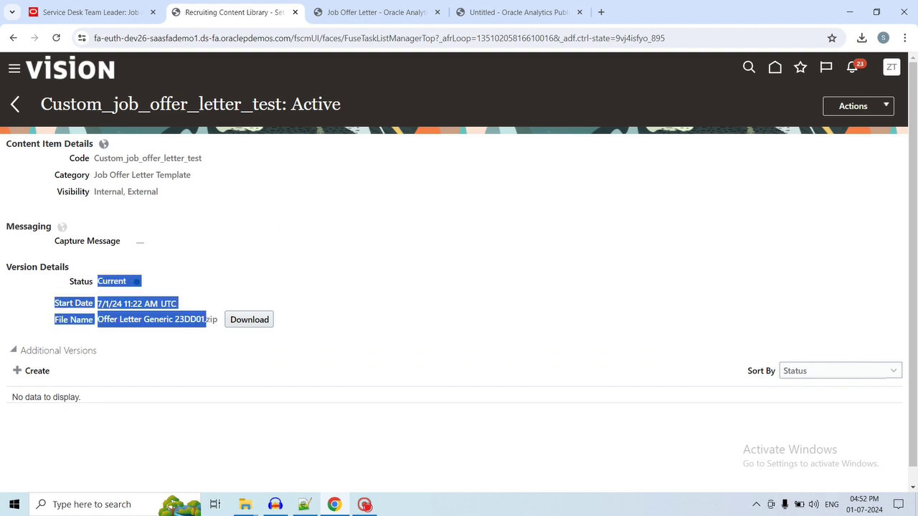
left_click_drag(43, 106, 281, 106)
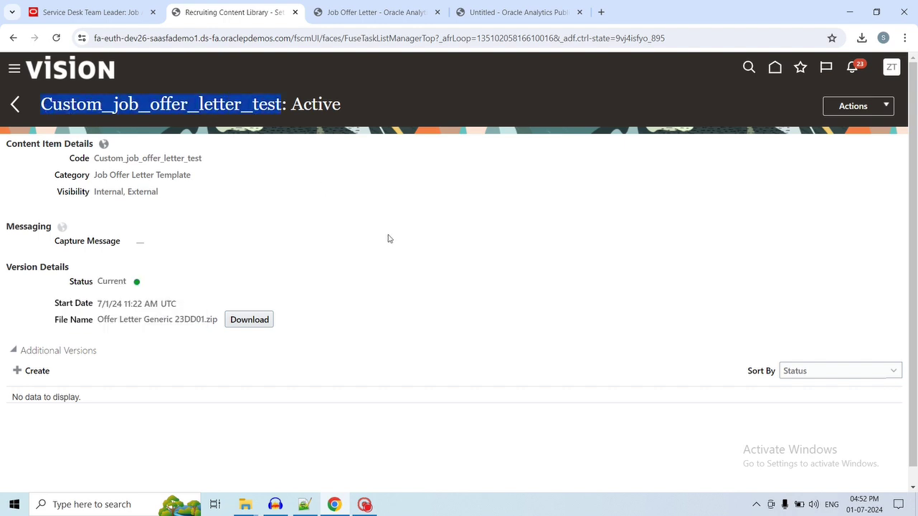
Return to the candidate's Service Desk Team Leader job application and redraft the job offer
left_click(57, 13)
left_click(800, 105)
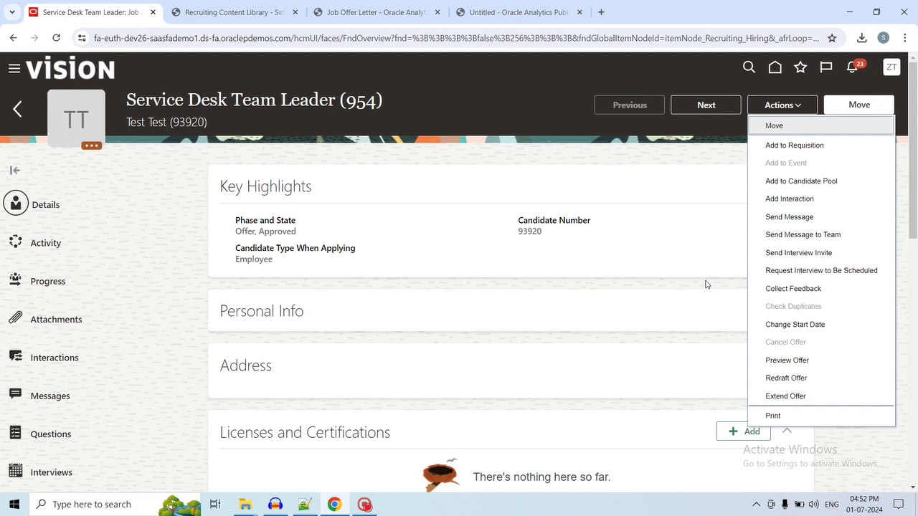
left_click(779, 377)
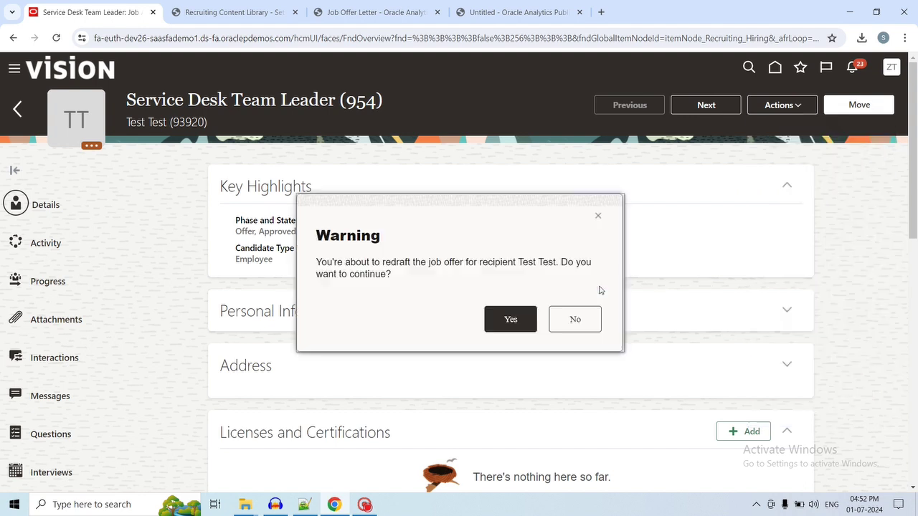
left_click(506, 318)
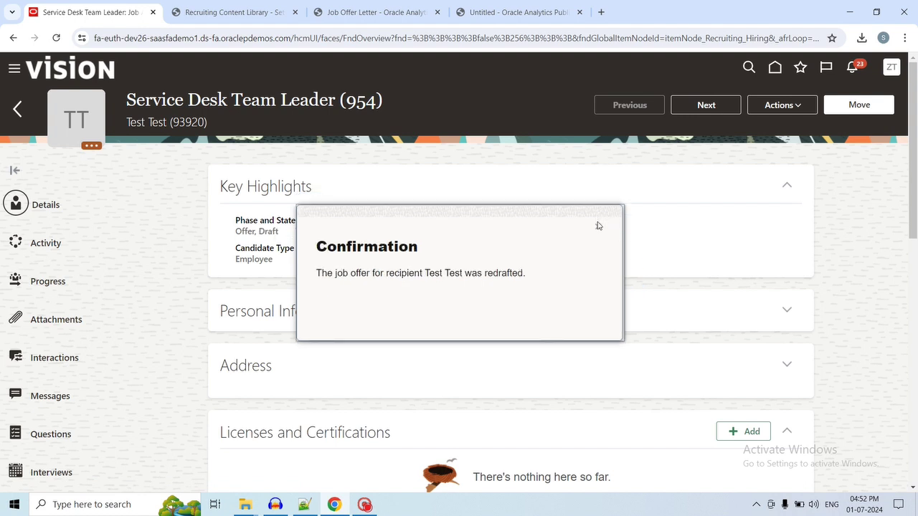
Open the redrafted job offer for editing with Offer Team, Payroll Info, Salary, Other Compensation, Comments and Attachments, and Offer Letter included
left_click(792, 111)
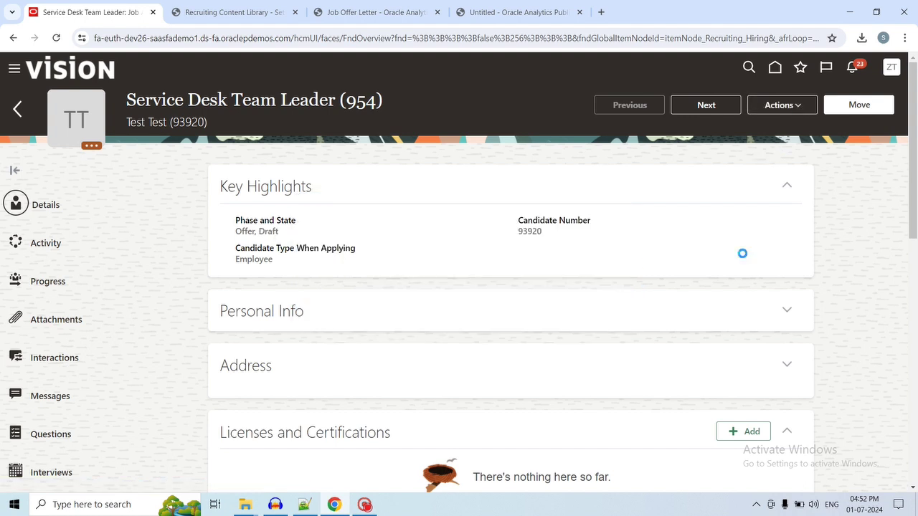
left_click(778, 378)
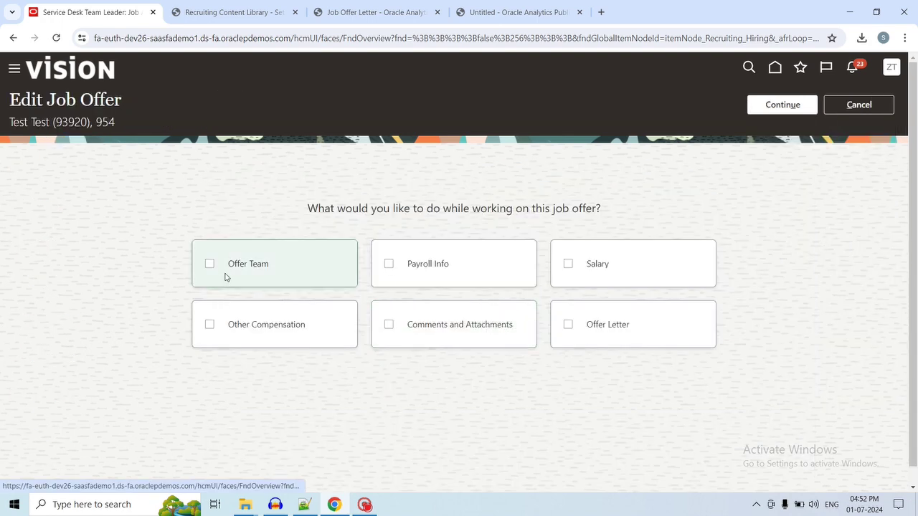
left_click(226, 277)
left_click(417, 275)
left_click(572, 272)
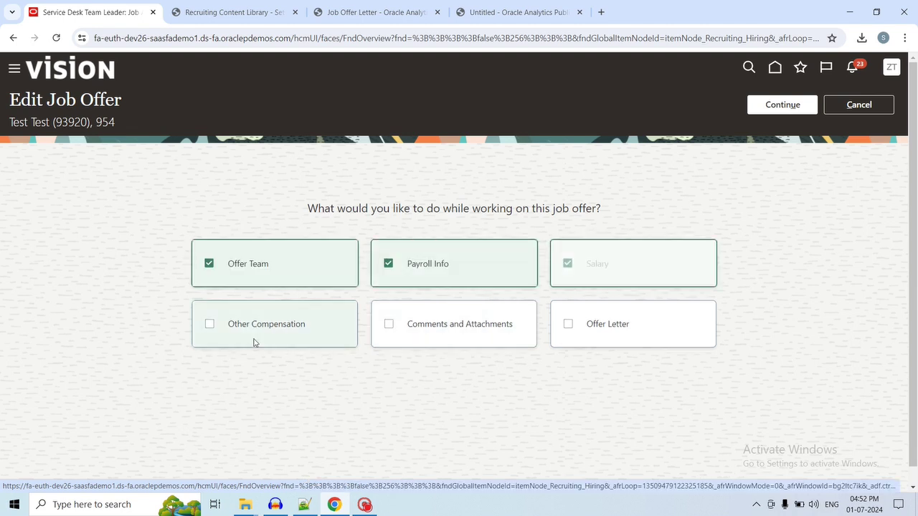
left_click(257, 340)
left_click(457, 335)
left_click(577, 322)
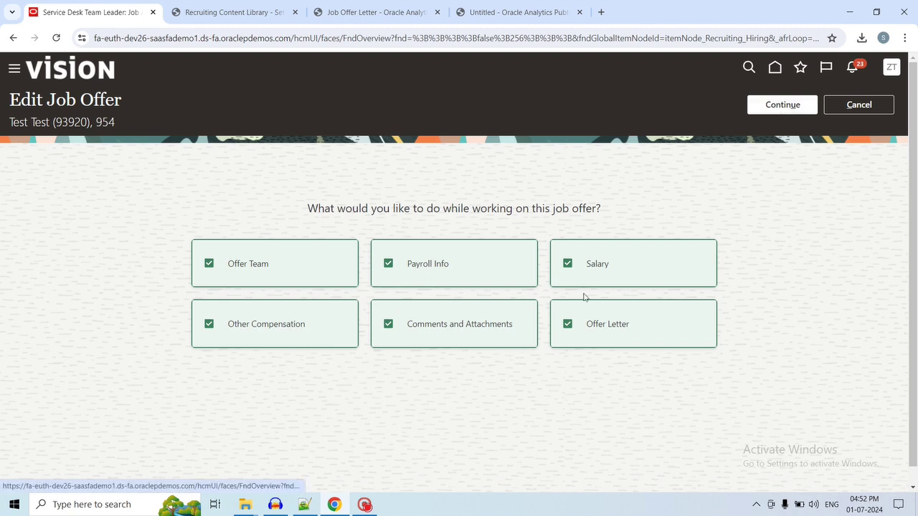
left_click(790, 106)
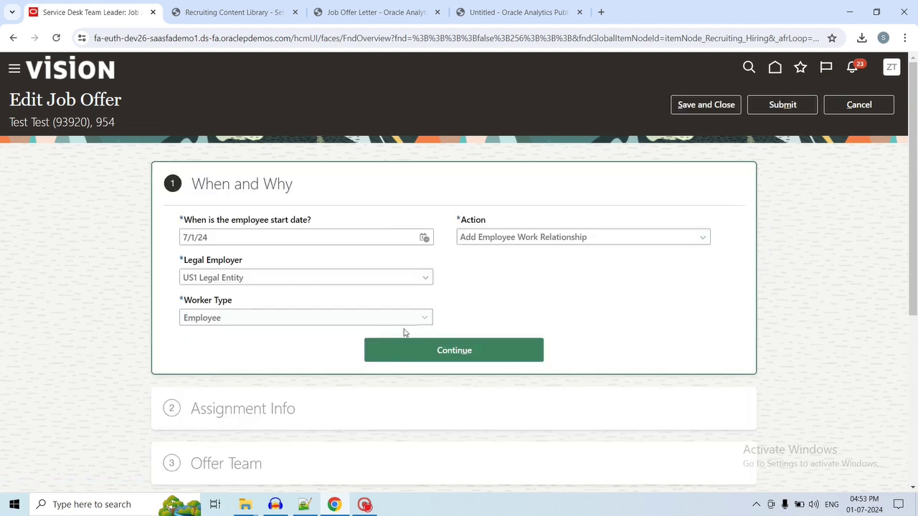
Continue through the offer's When and Why, Assignment Info and Offer Team sections, keeping their existing values
left_click(469, 354)
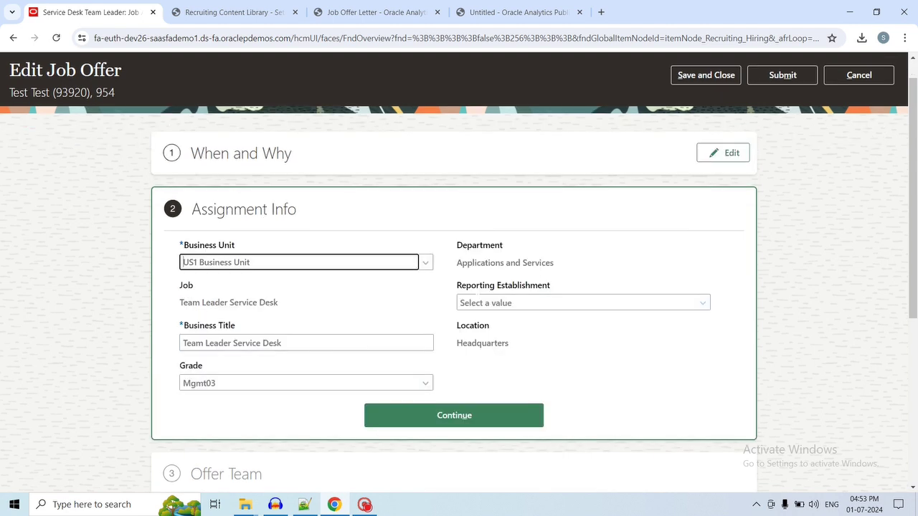
left_click_drag(191, 212, 310, 219)
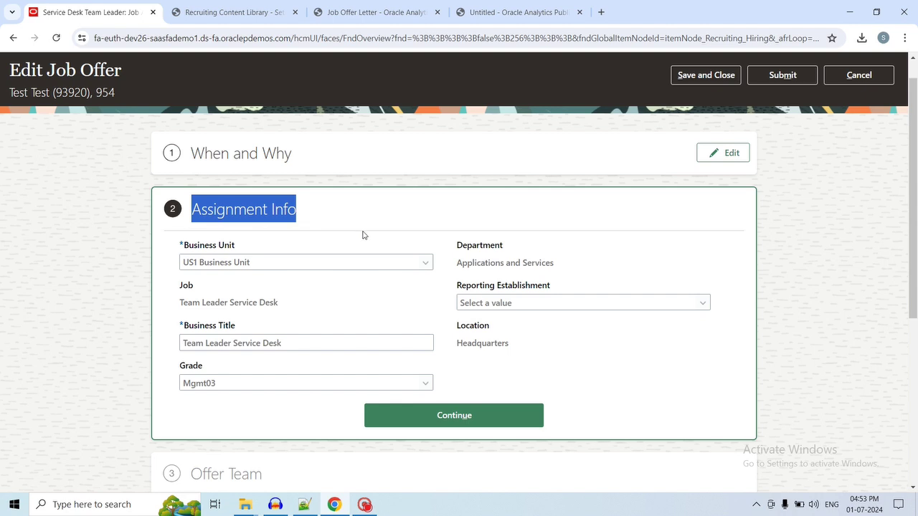
scroll(384, 251, "down", 1)
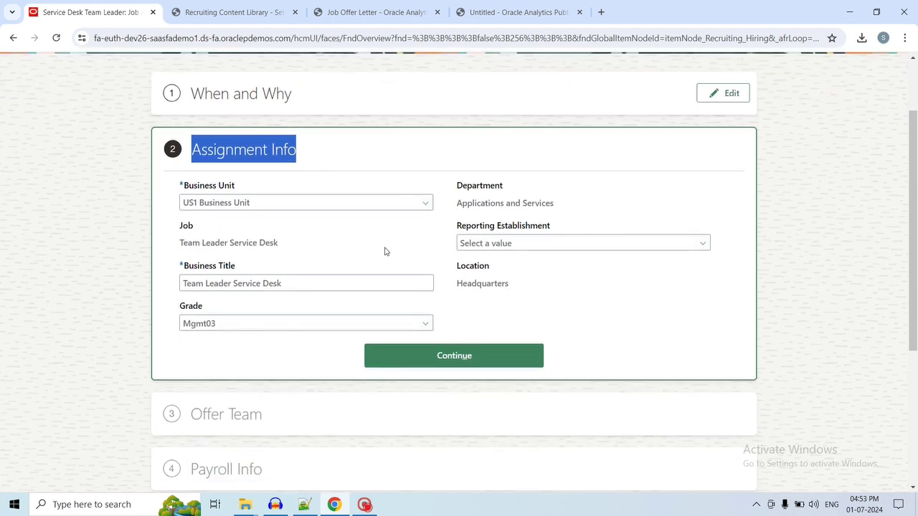
left_click(444, 357)
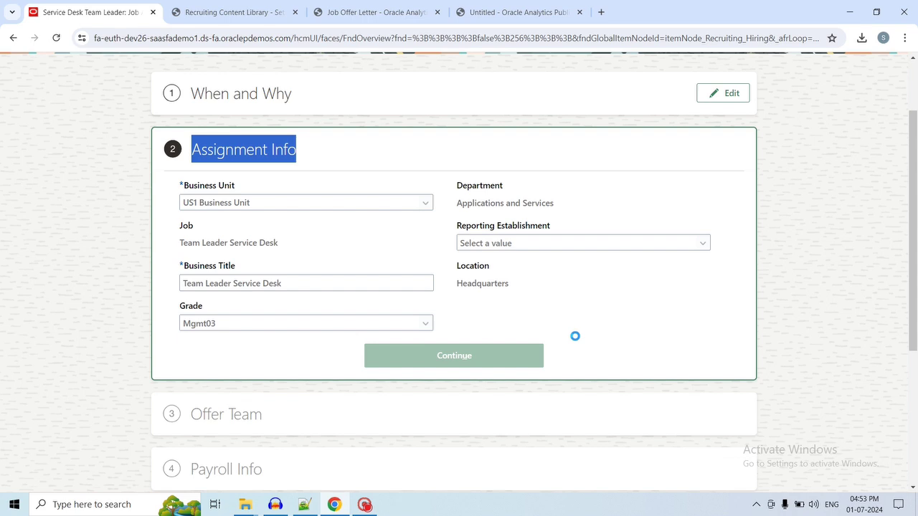
scroll(582, 338, "down", 2)
left_click(450, 321)
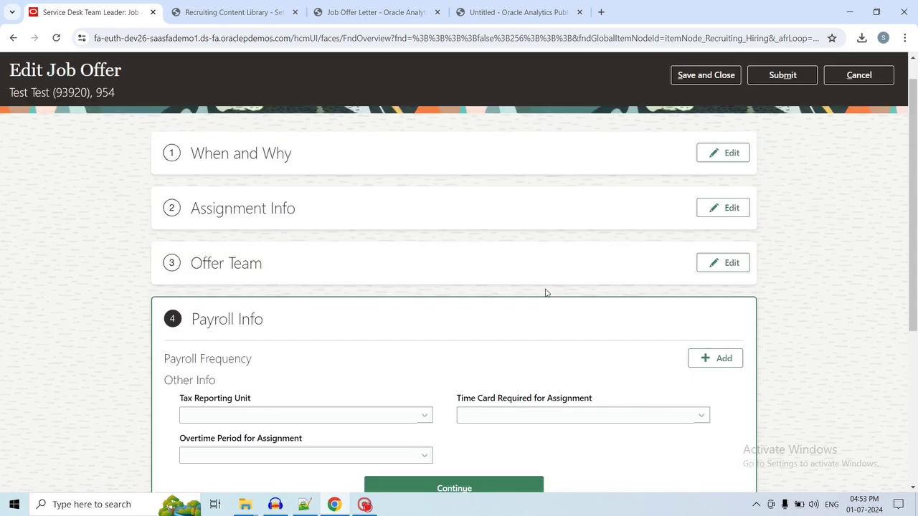
Continue through Payroll Info, Salary, Other Compensation, and Comments and Attachments without editing them to reach the Offer Letter section
scroll(291, 293, "down", 3)
left_click(471, 316)
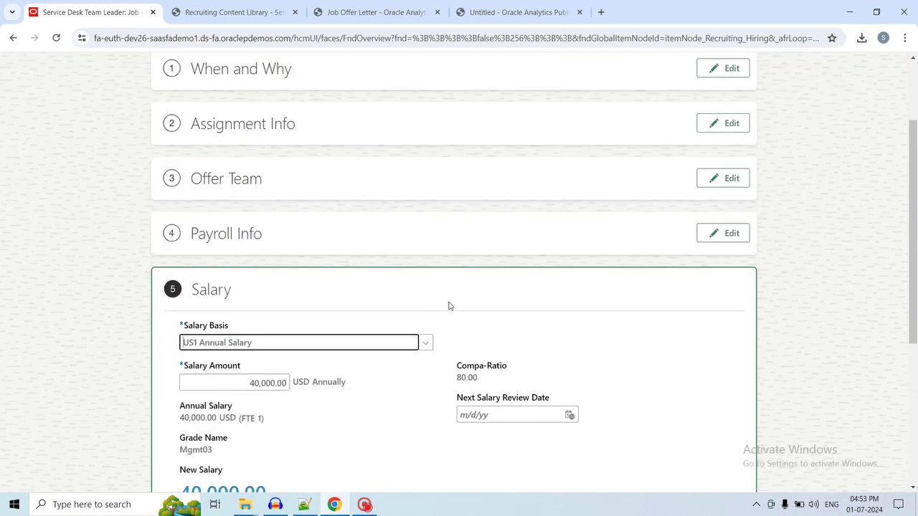
scroll(454, 351, "down", 2)
left_click(468, 434)
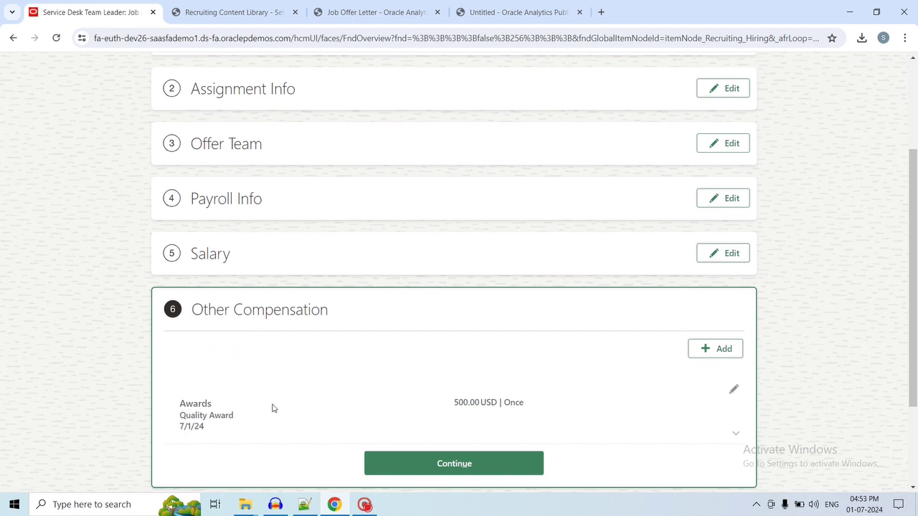
left_click(467, 467)
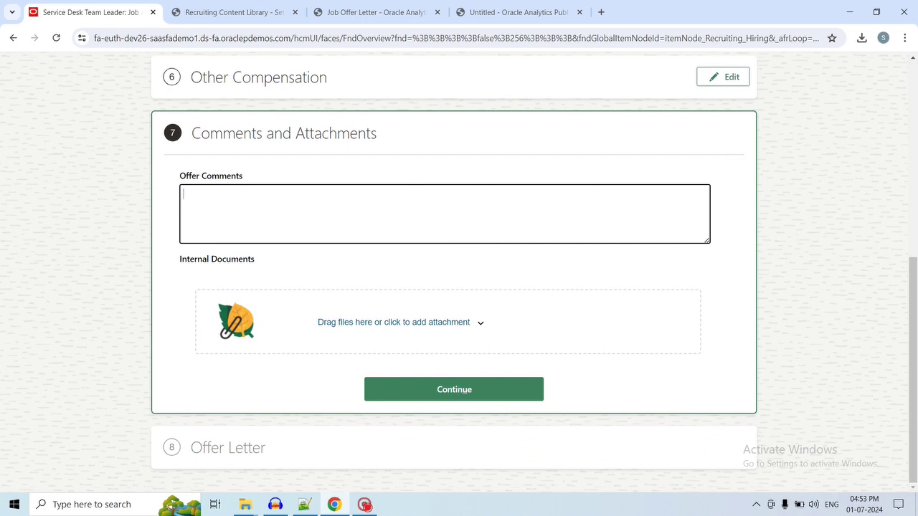
left_click(481, 397)
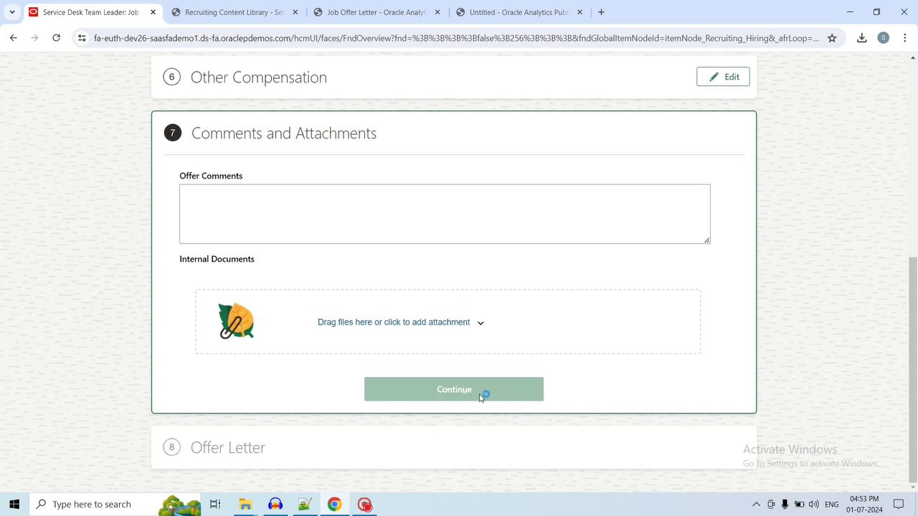
Clear the selected offer letter template and check the custom content item's name in the Recruiting Content Library
left_click_drag(286, 273, 152, 268)
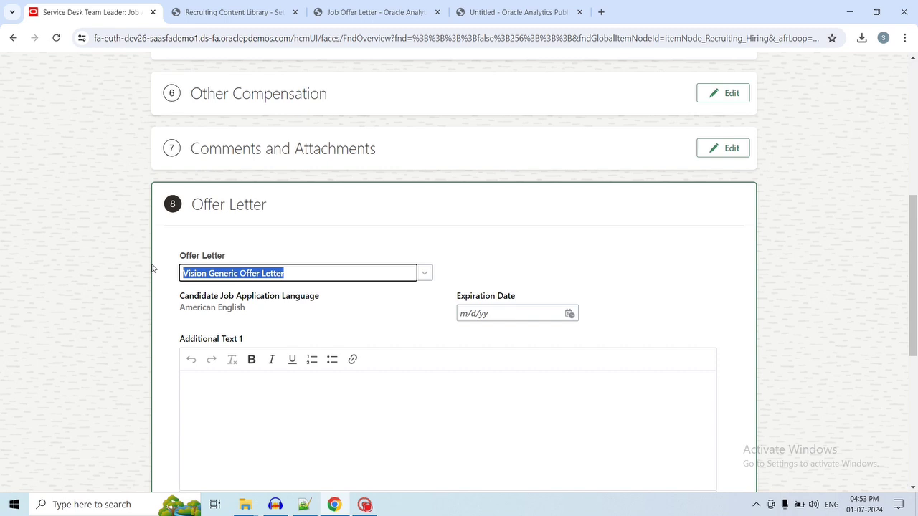
key("BackSpace")
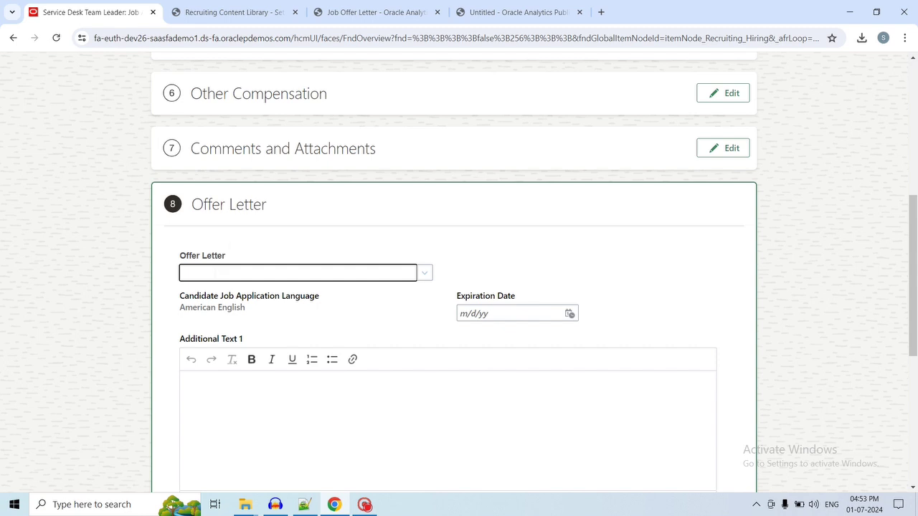
left_click(218, 20)
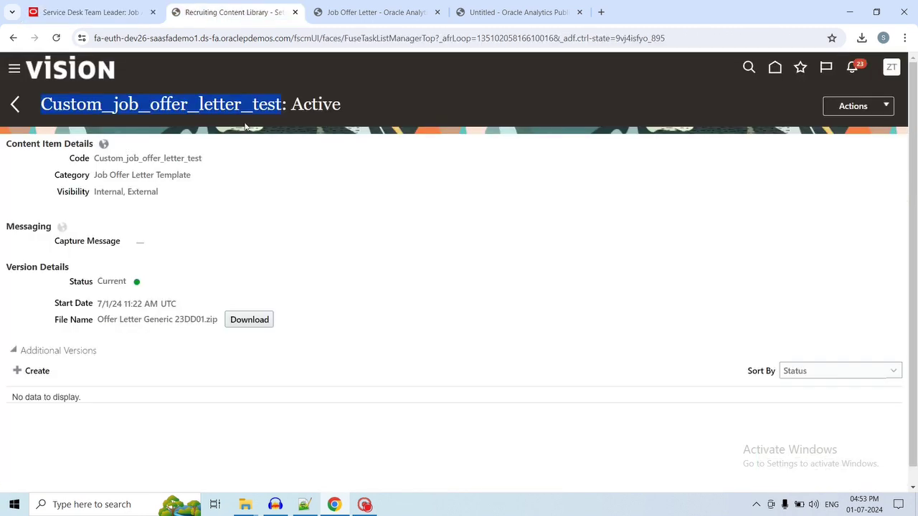
left_click(86, 6)
Search the offer letter templates by code Custom, select Custom_job_offer_letter_test, and submit the job offer
left_click(417, 271)
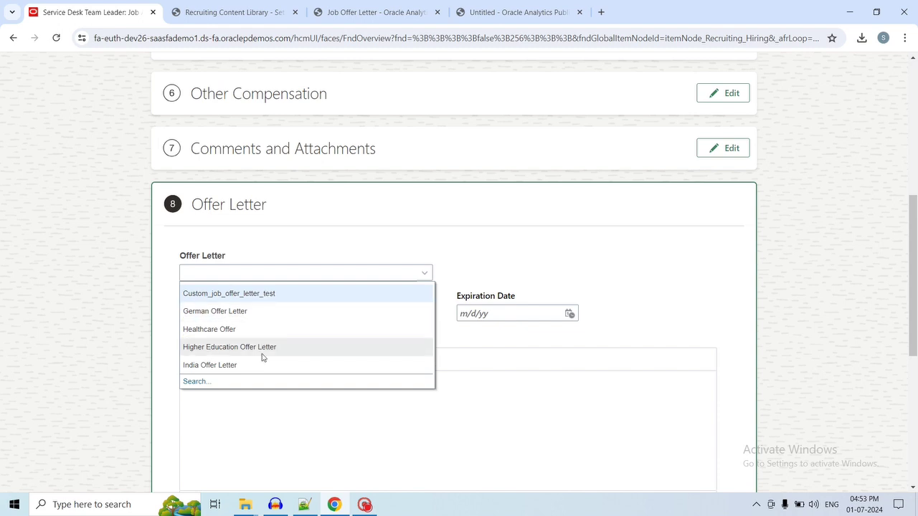
left_click(195, 382)
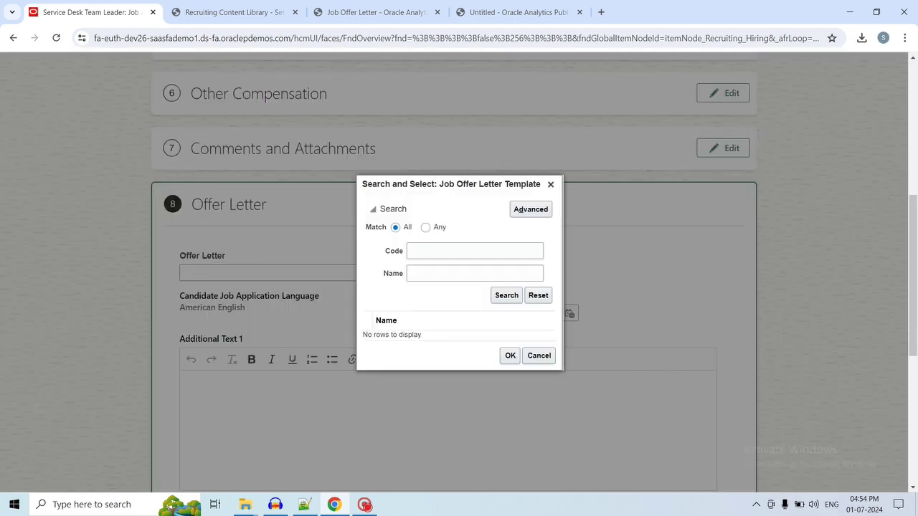
type("Custom")
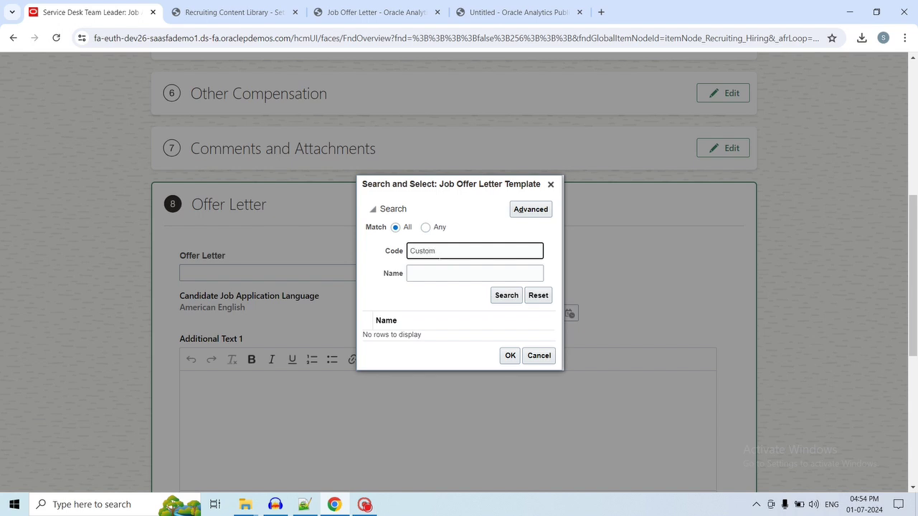
key("Return")
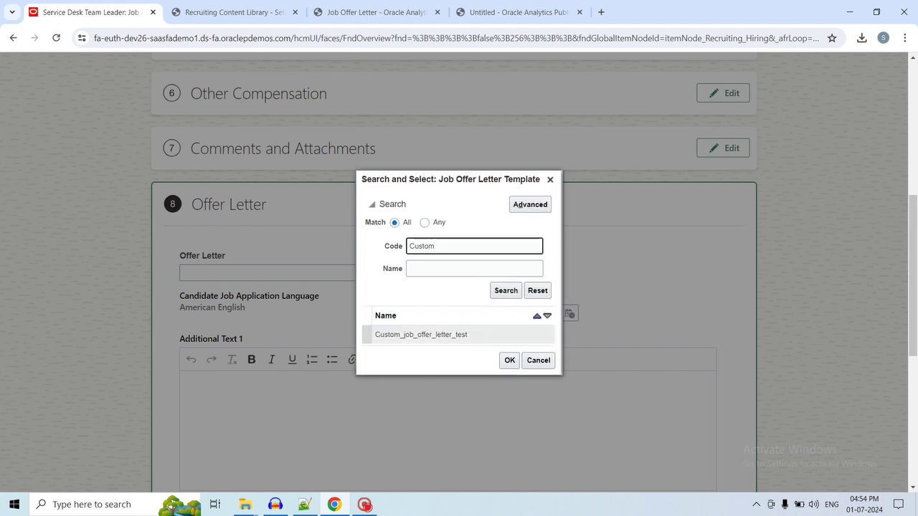
left_click(512, 363)
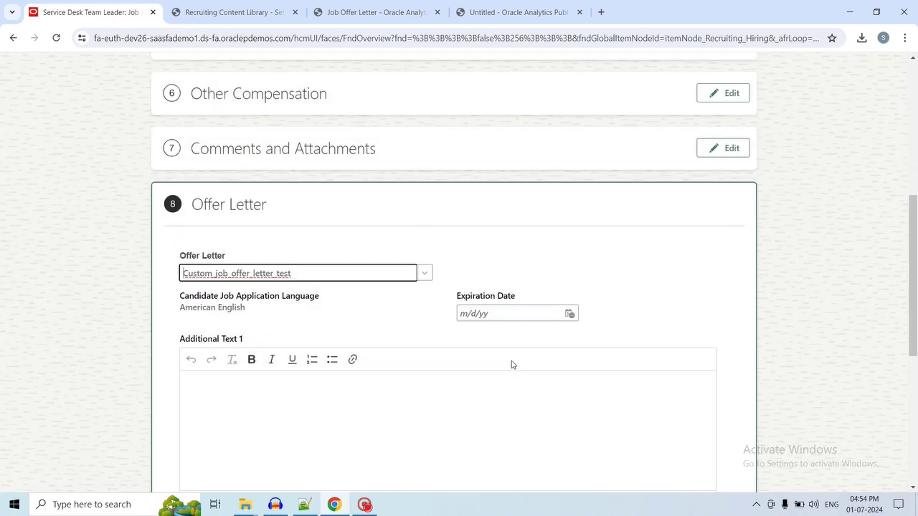
scroll(781, 359, "up", 10)
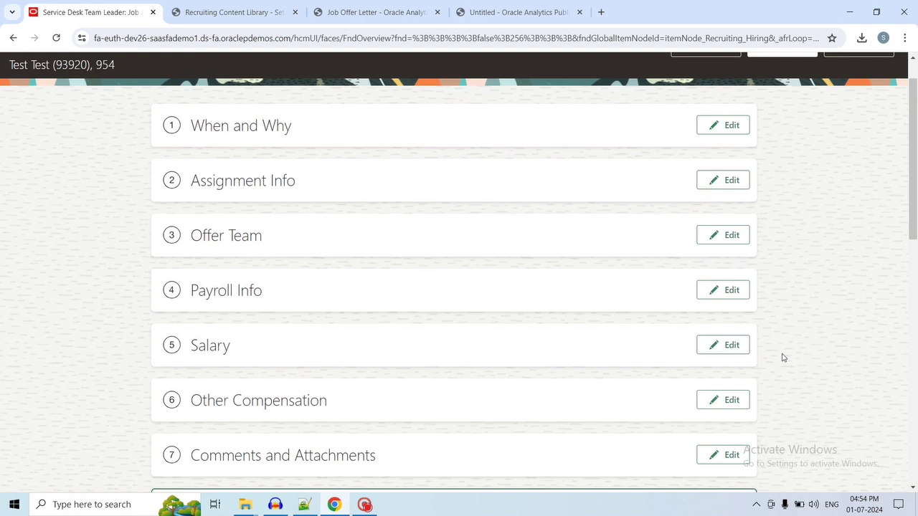
left_click(784, 110)
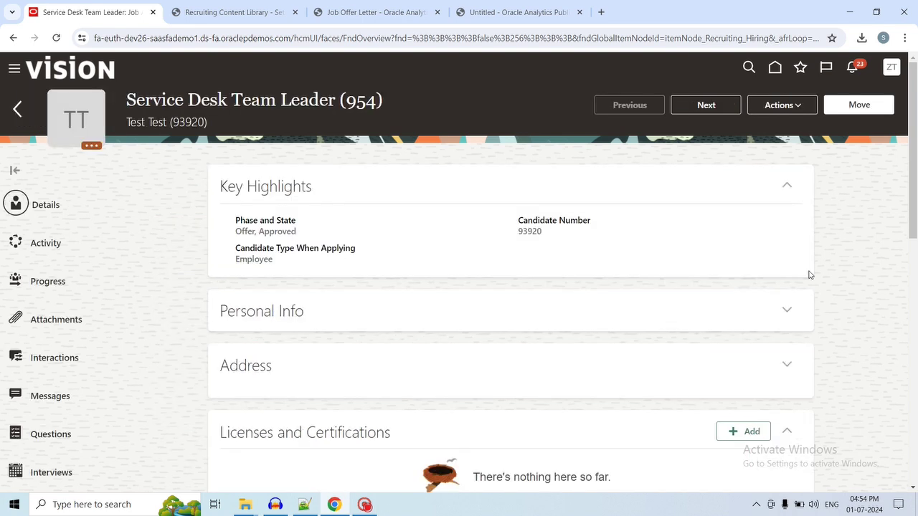
Preview the candidate's job offer and examine the opening paragraph and the Testing Purpose location line in the letter
left_click(793, 105)
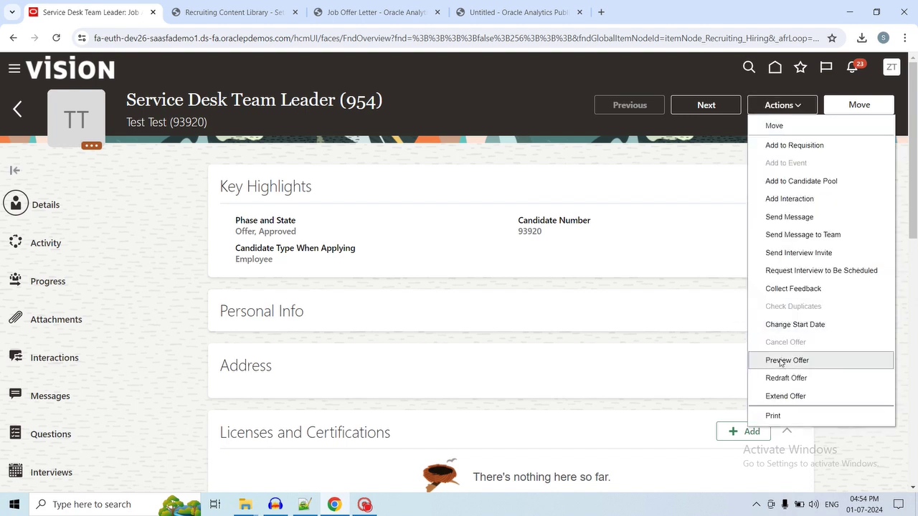
left_click(781, 362)
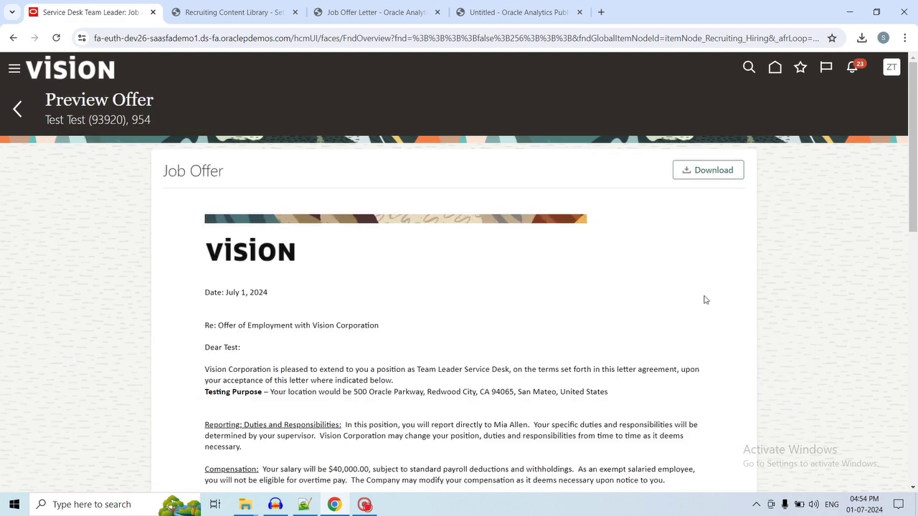
scroll(704, 300, "down", 1)
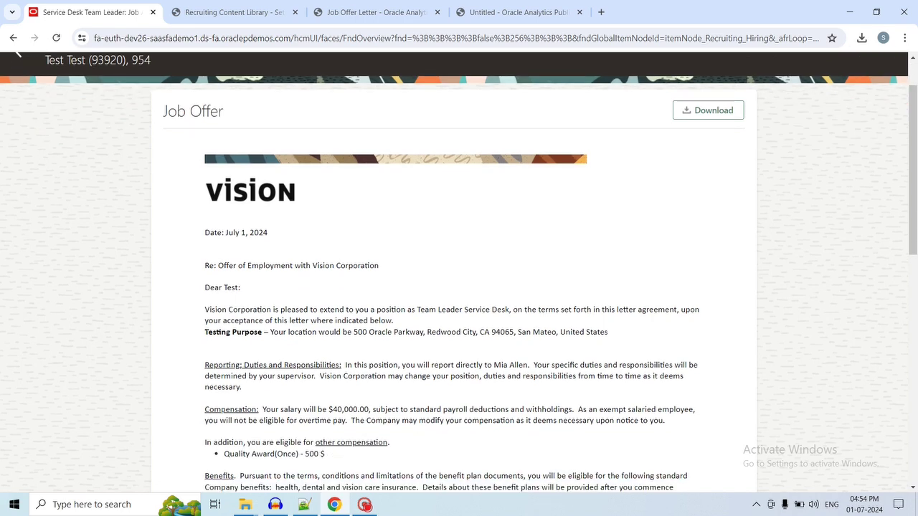
left_click_drag(205, 319, 262, 335)
left_click(257, 349)
left_click_drag(205, 332, 621, 338)
left_click(208, 352)
left_click_drag(205, 309, 457, 334)
left_click(456, 333)
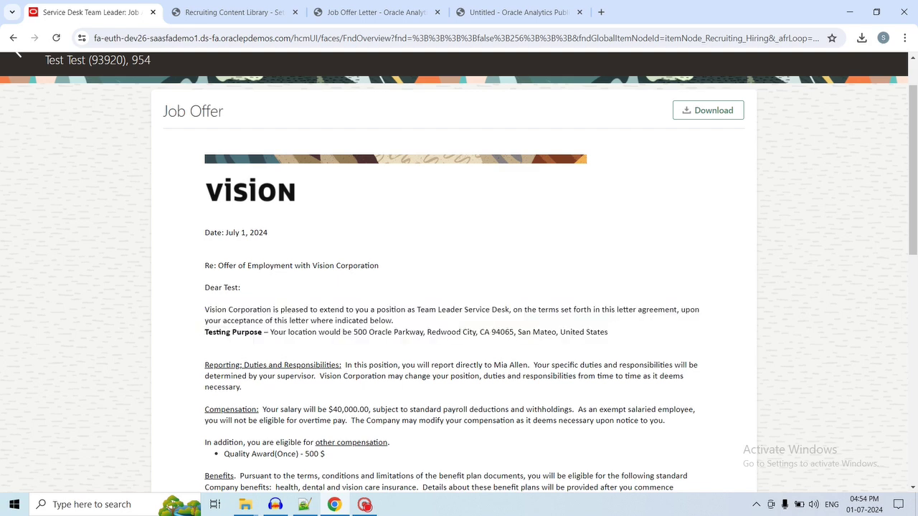